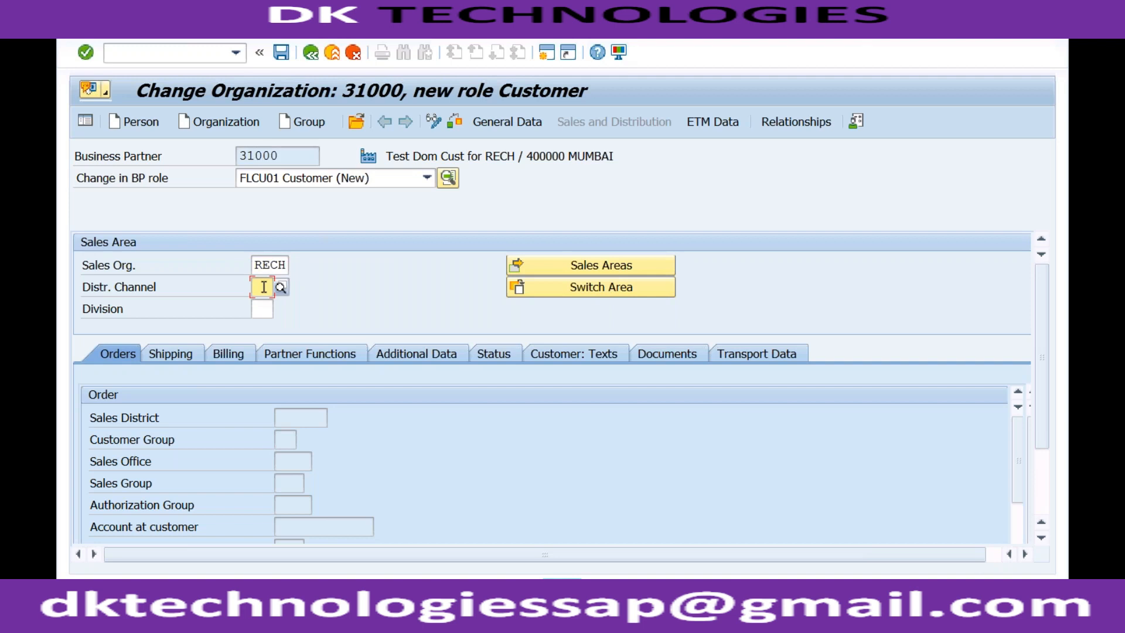
{"action": "type", "text": "r"}
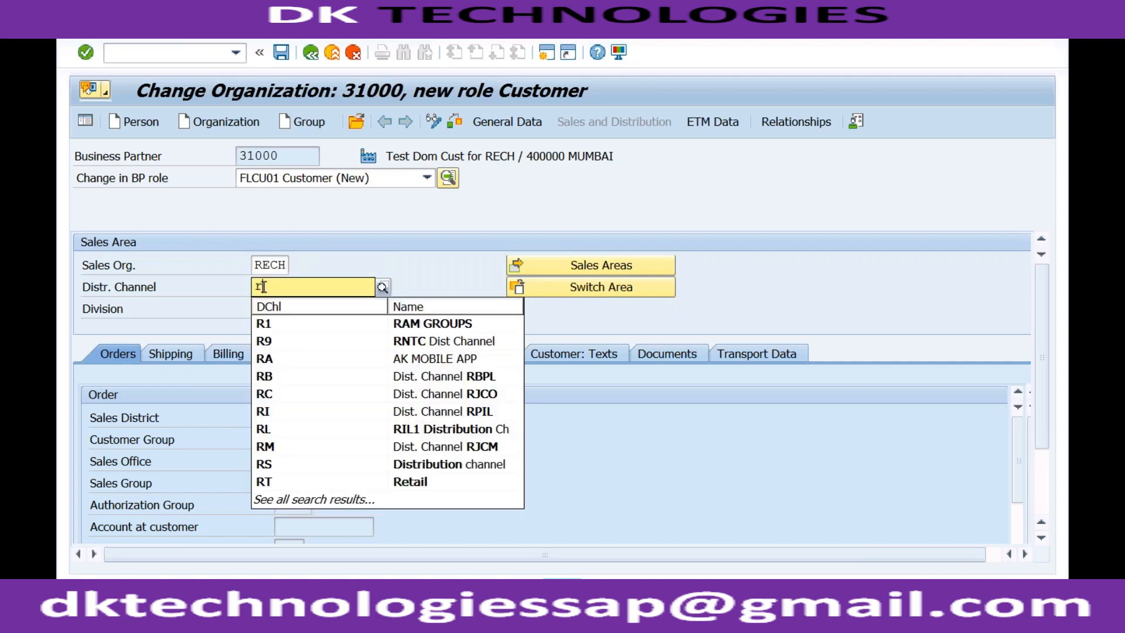
{"action": "type", "text": "c"}
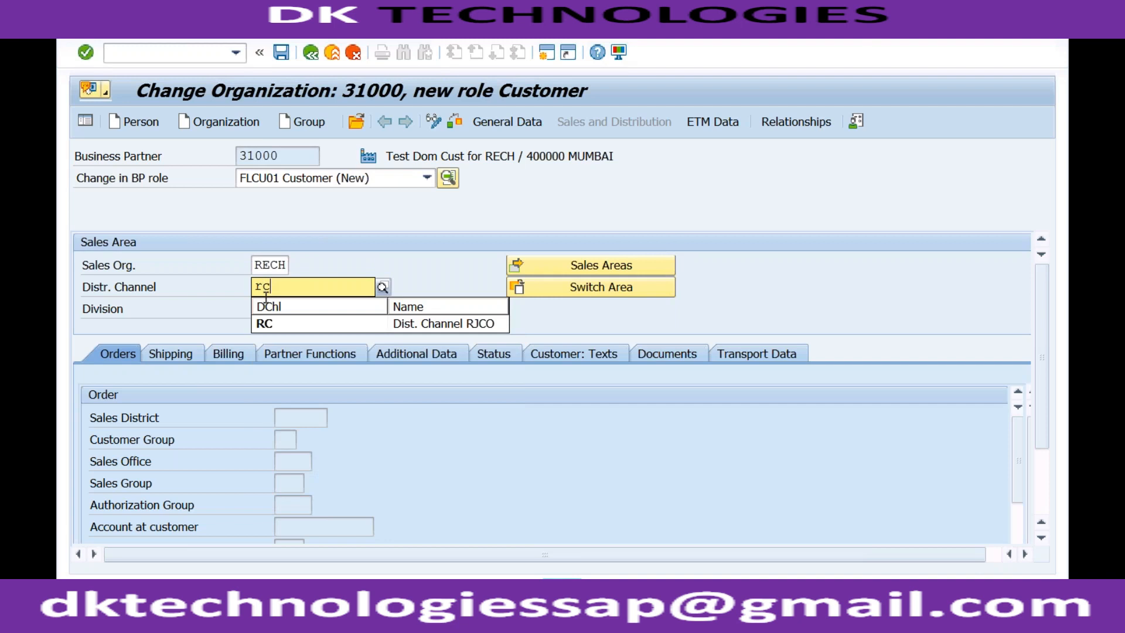
{"action": "key", "text": "BackSpace"}
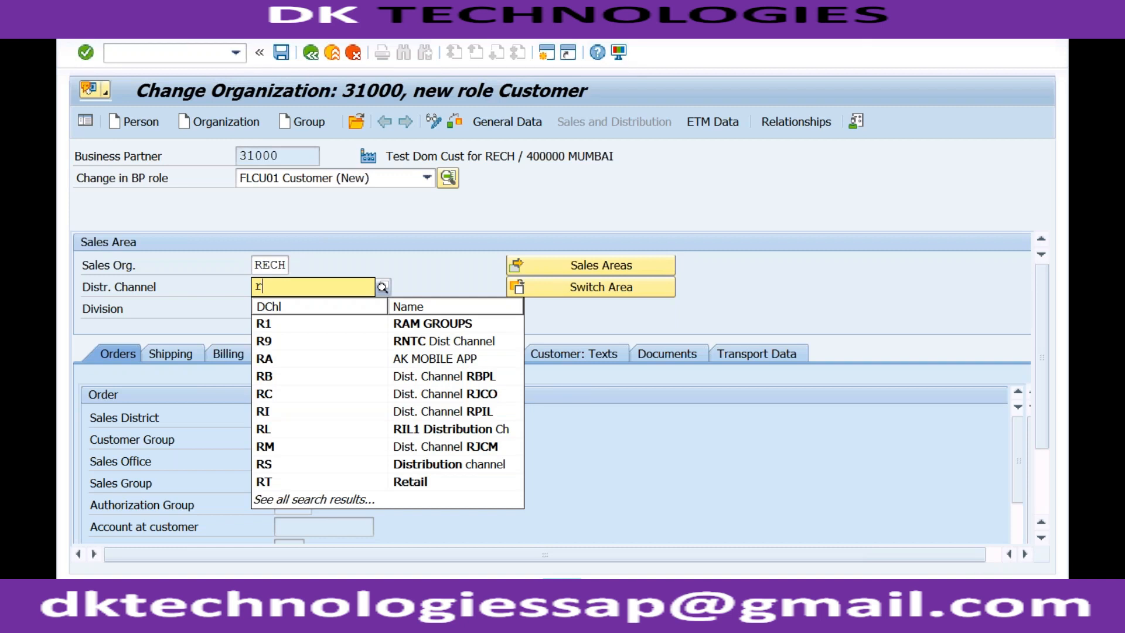
- Look up the sales areas of sales organization RECH and pick distribution channel 02 (Mobile App) with division R2 (Sanitizers)
{"action": "left_click", "coordinate": [382, 288]}
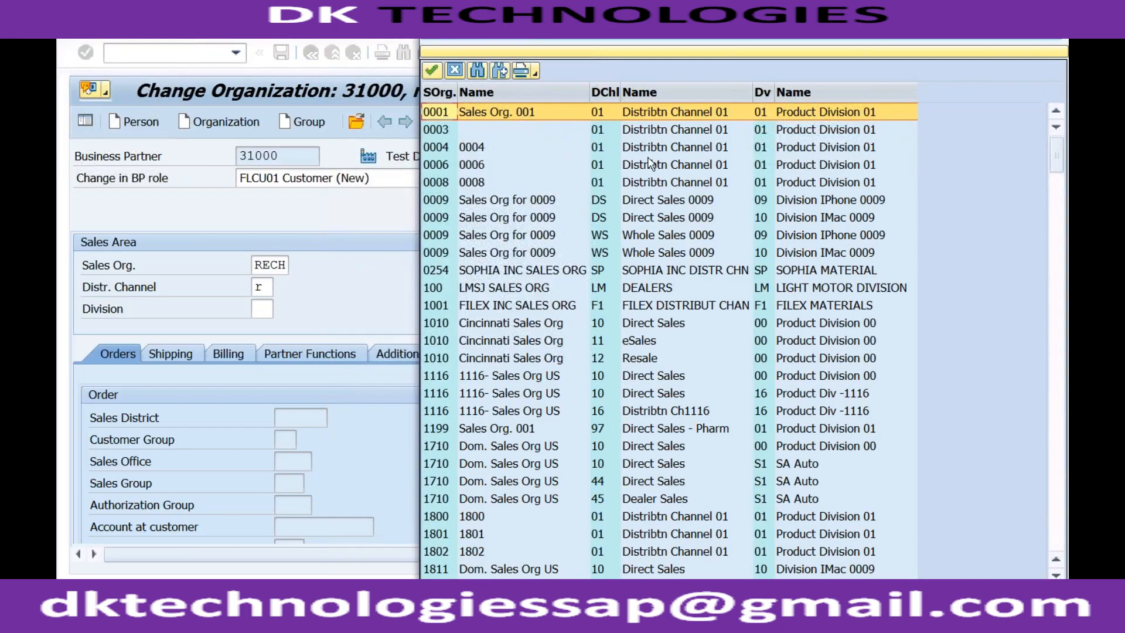
{"action": "left_click", "coordinate": [725, 51]}
{"action": "type", "text": "rech"}
{"action": "key", "text": "Return"}
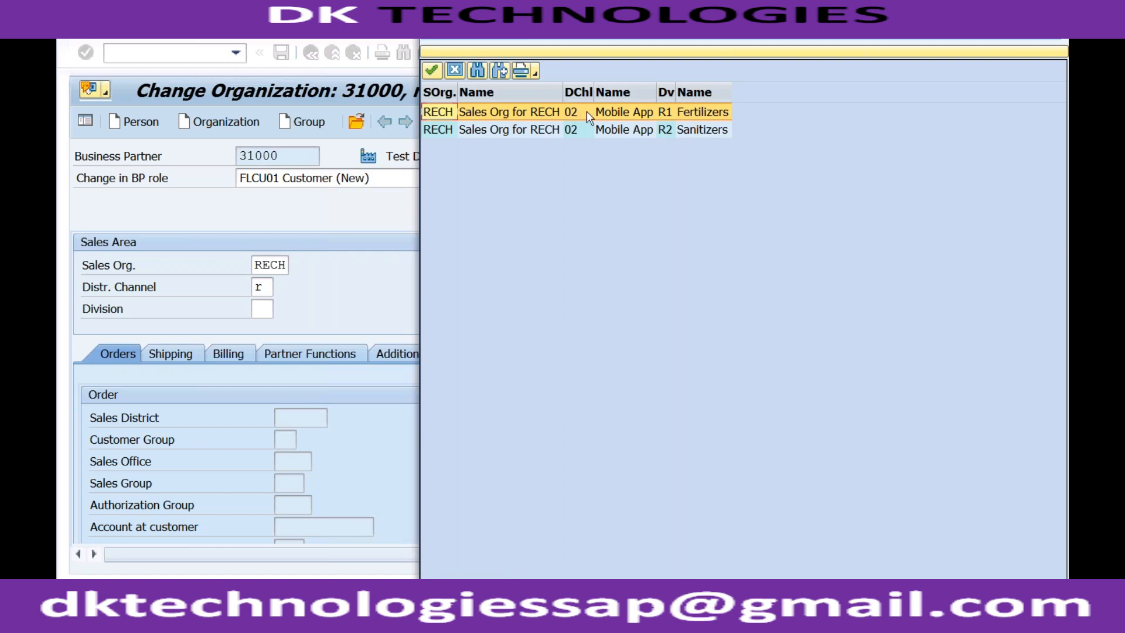
{"action": "left_click", "coordinate": [684, 130]}
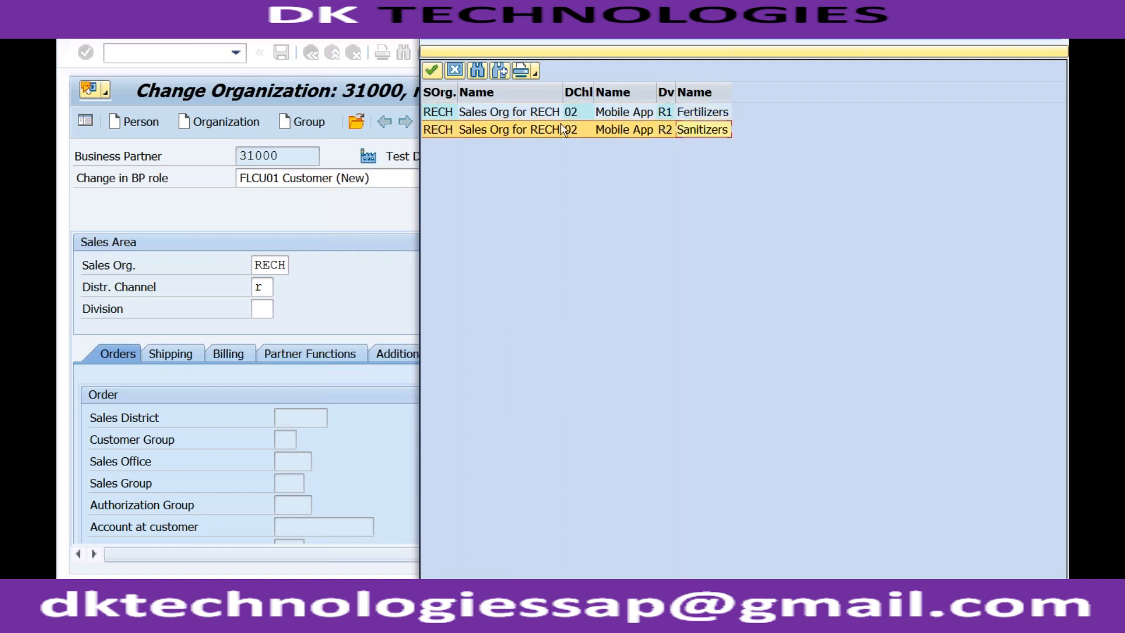
{"action": "double_click", "coordinate": [662, 130]}
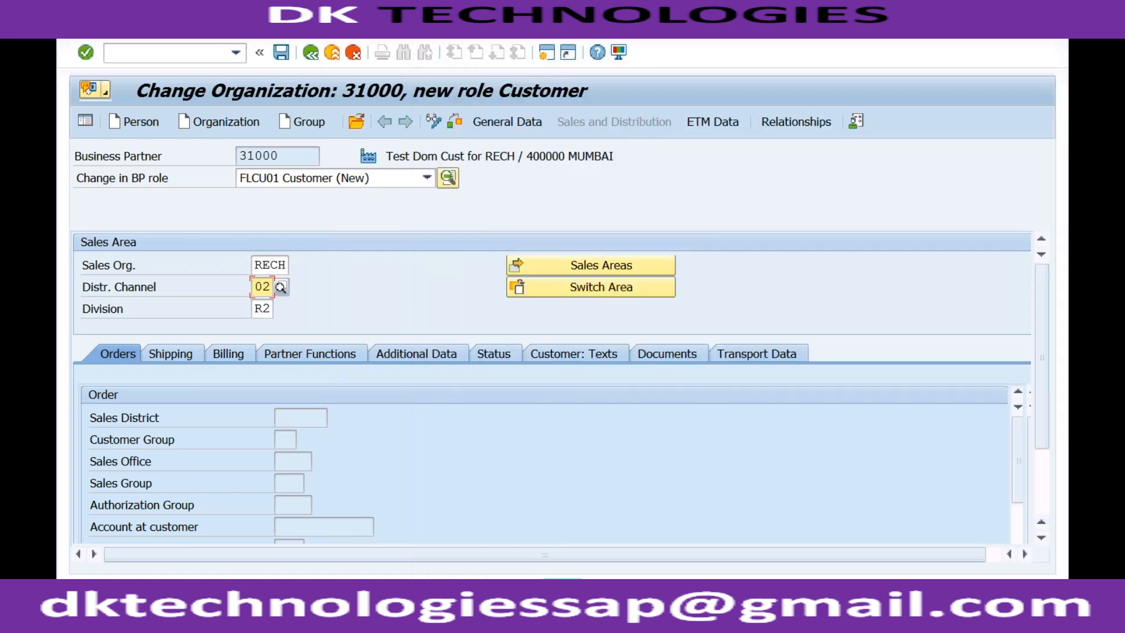
- Check the sales organization, distribution channel and division entries and confirm the sales area for the business partner
{"action": "left_click", "coordinate": [265, 267]}
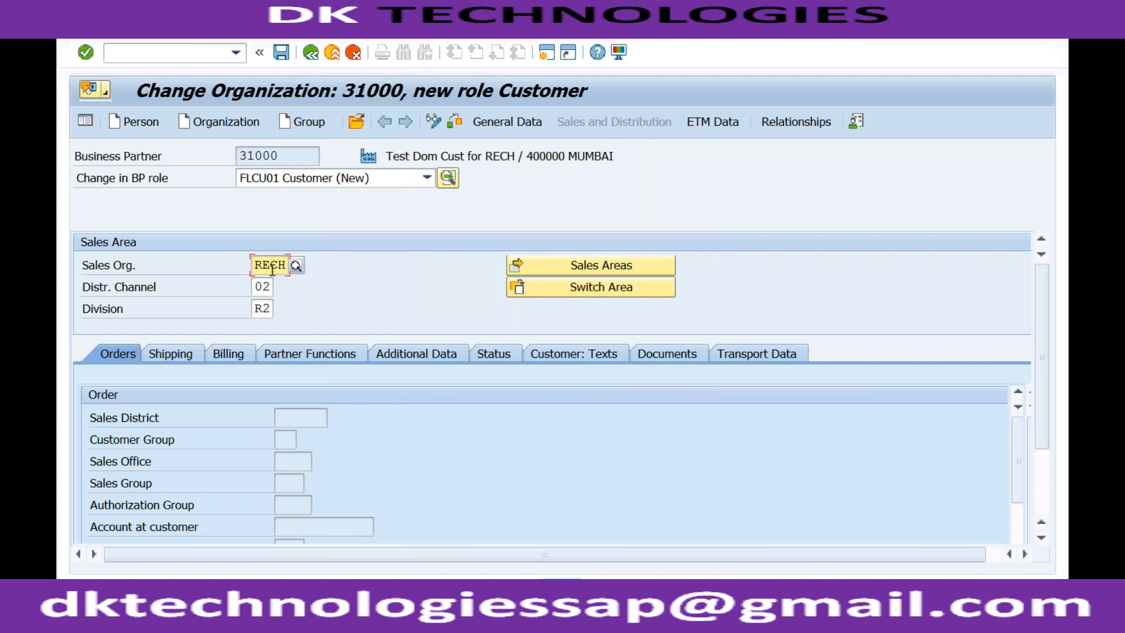
{"action": "left_click", "coordinate": [263, 289]}
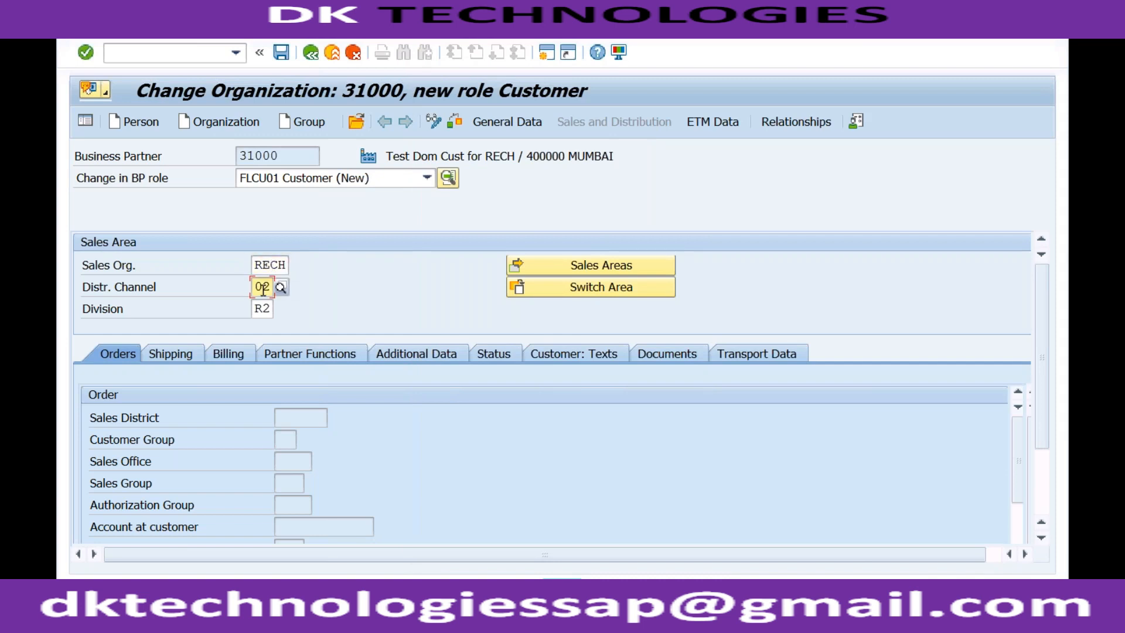
{"action": "left_click", "coordinate": [262, 308]}
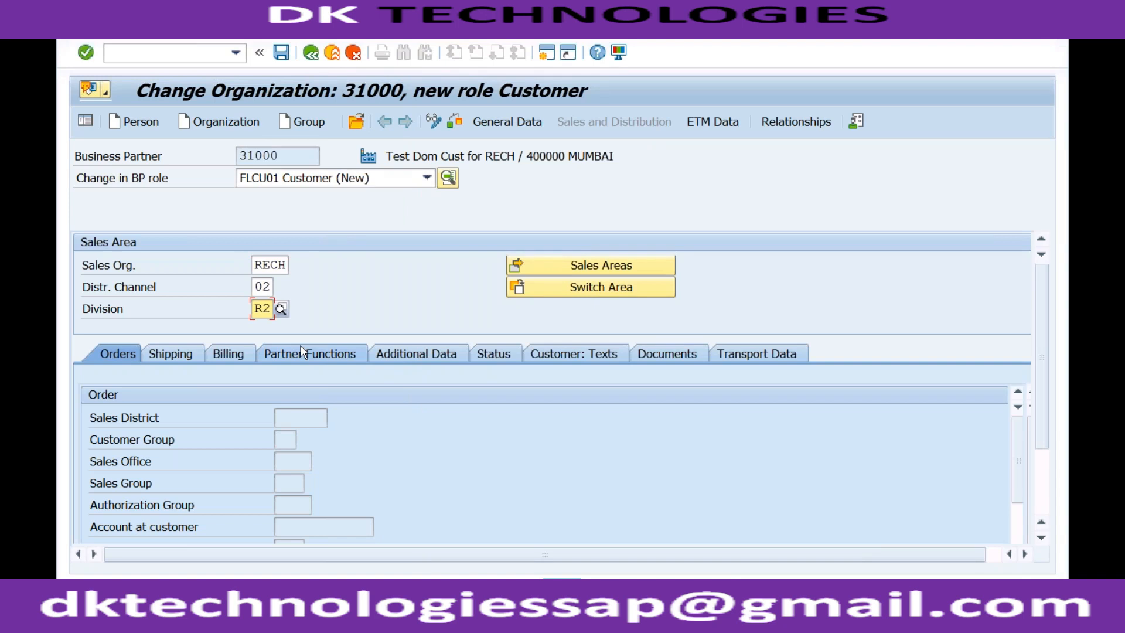
{"action": "key", "text": "Return"}
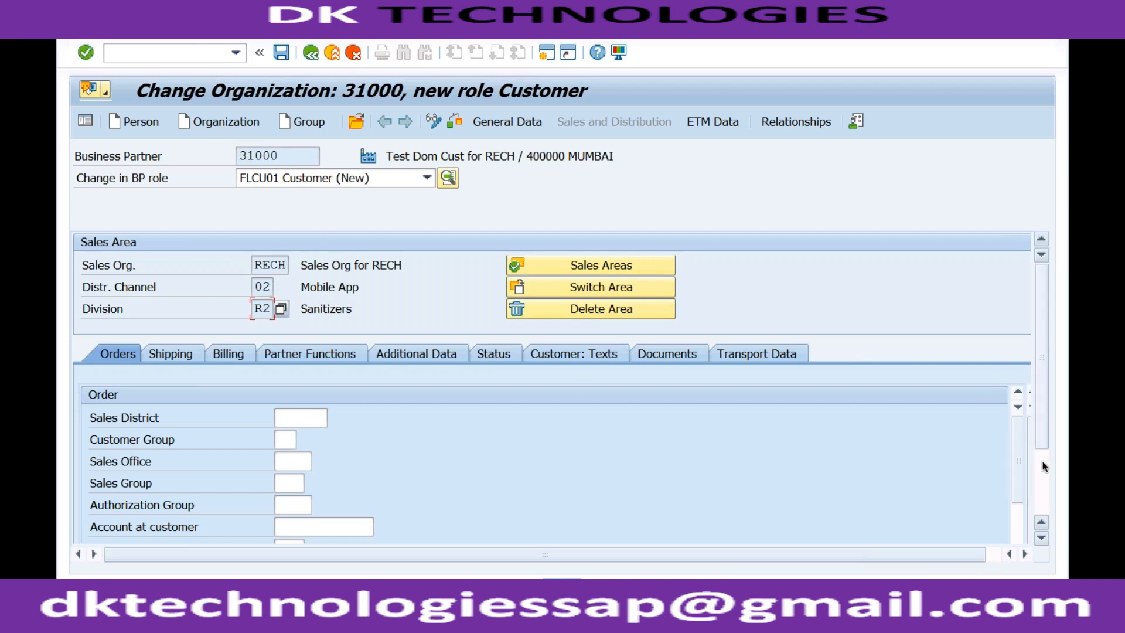
- Examine the sales area's order fields, including sales district, customer group, sales office, sales group and authorization group
{"action": "scroll", "coordinate": [1035, 462], "scroll_direction": "down", "scroll_amount": 3}
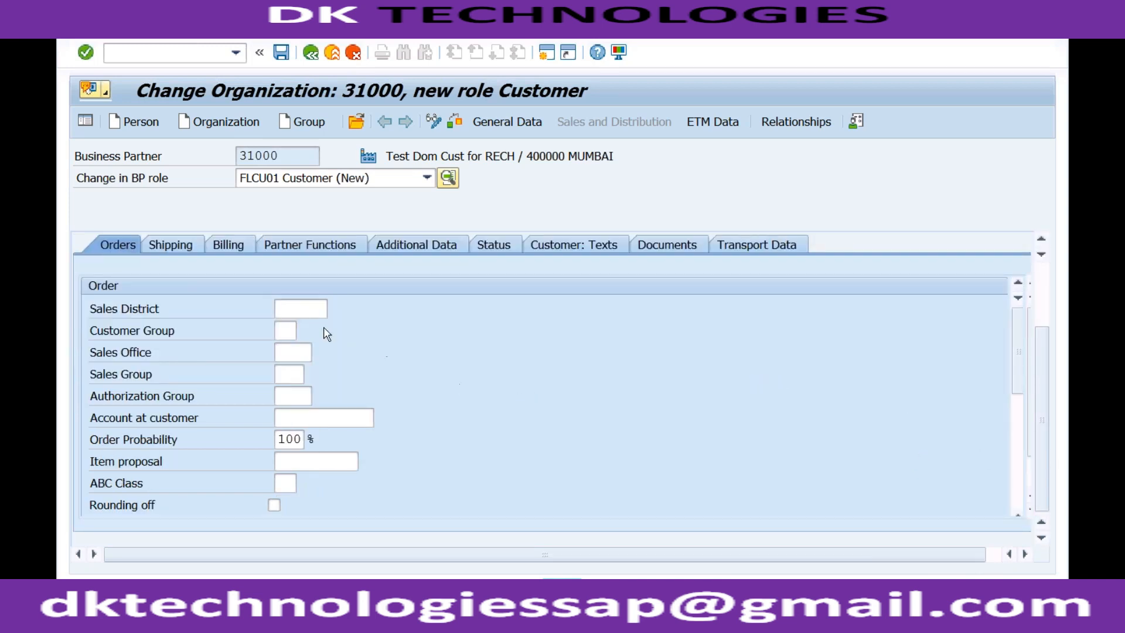
{"action": "left_click", "coordinate": [298, 307]}
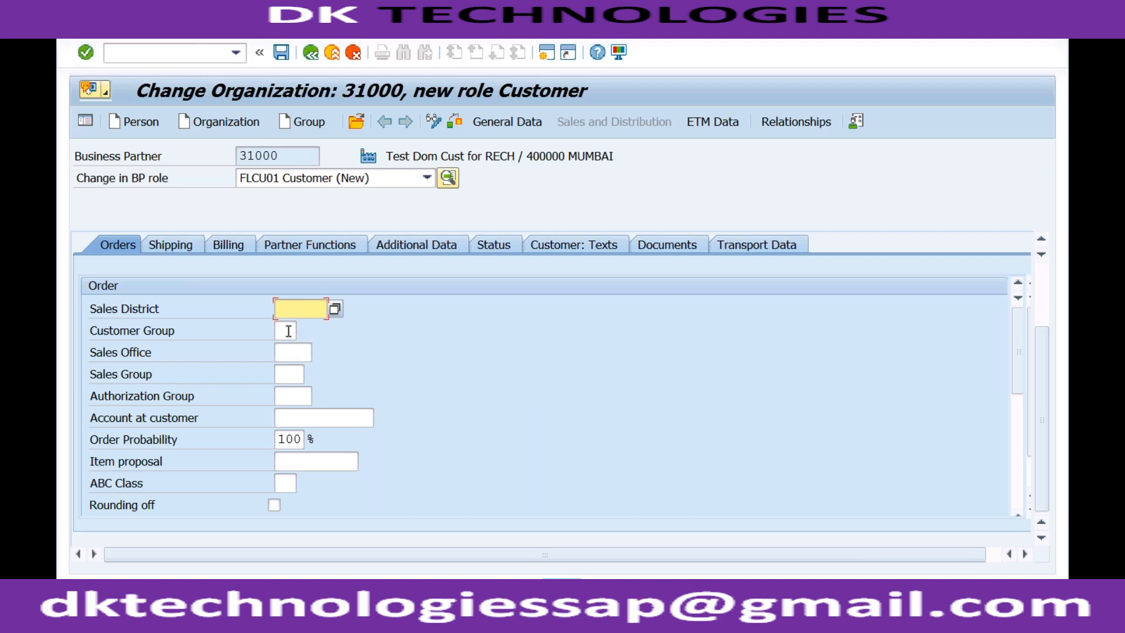
{"action": "left_click", "coordinate": [287, 331]}
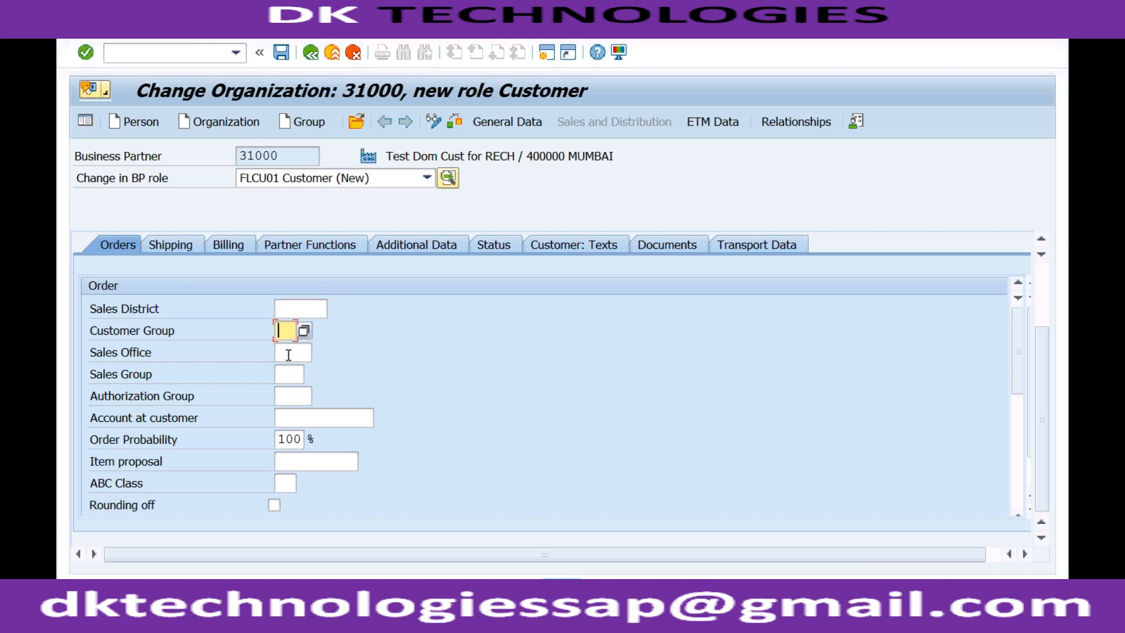
{"action": "left_click", "coordinate": [288, 354]}
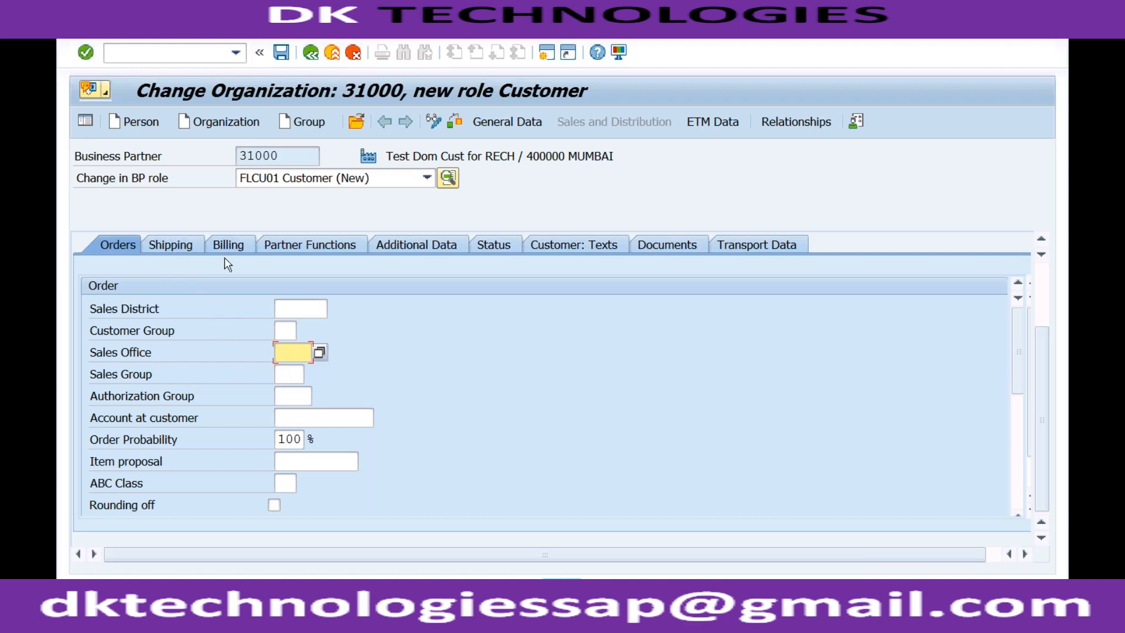
{"action": "left_click", "coordinate": [288, 398]}
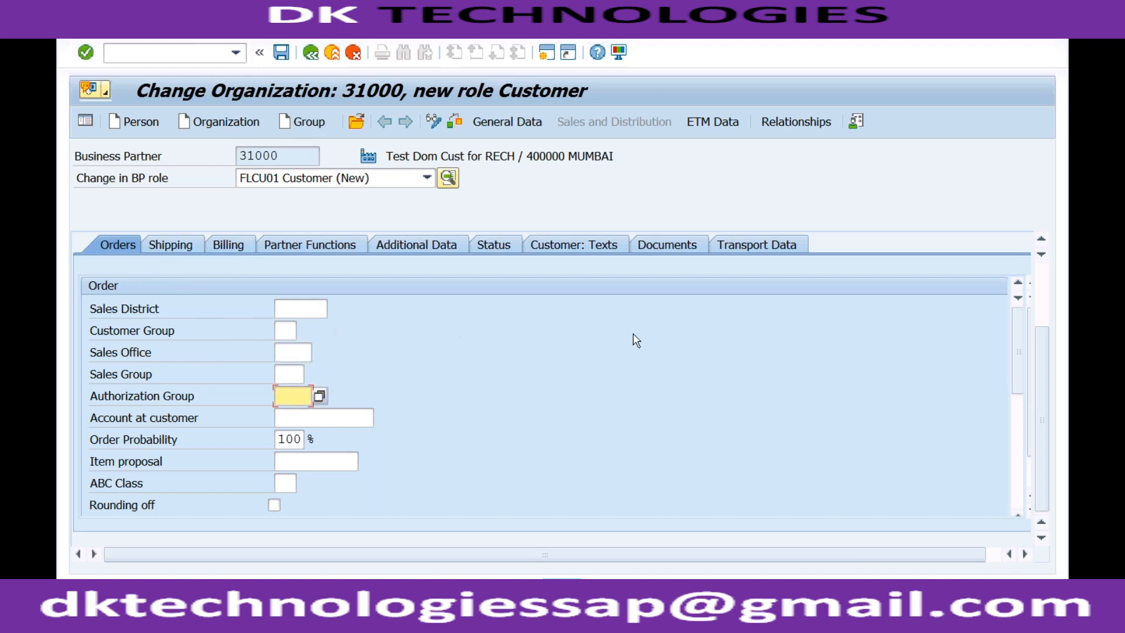
{"action": "left_click", "coordinate": [302, 309]}
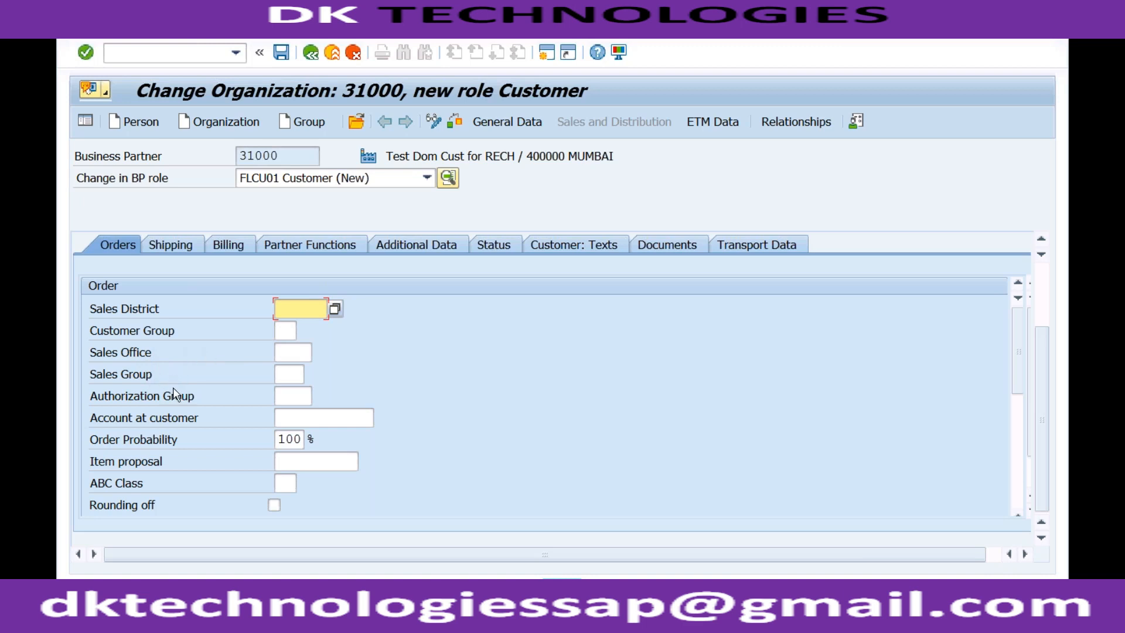
{"action": "left_click", "coordinate": [292, 350]}
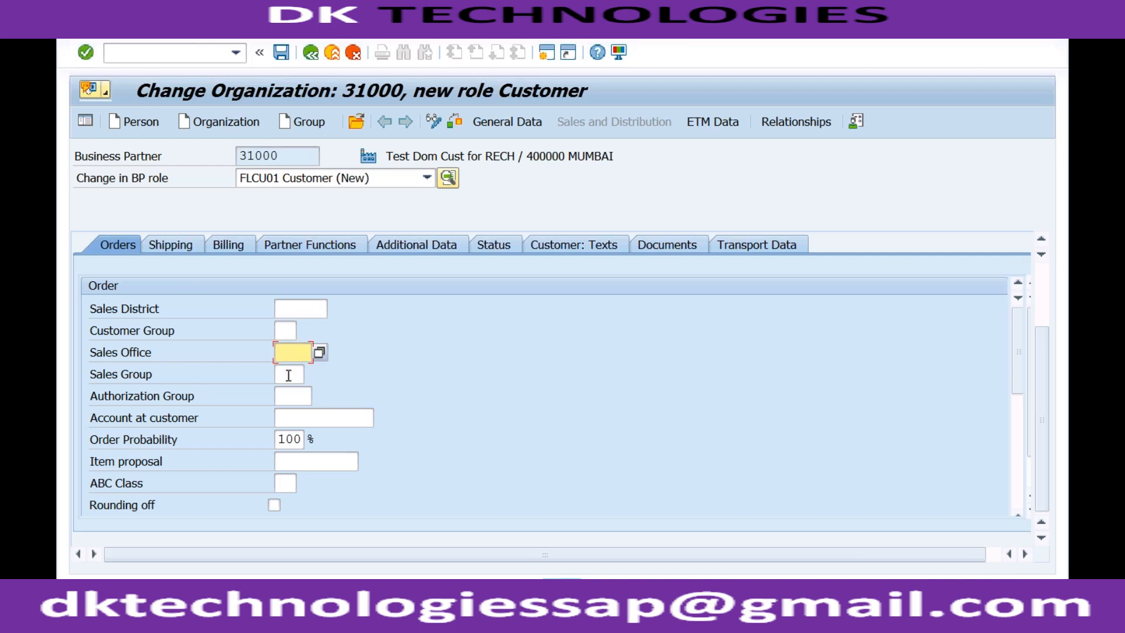
{"action": "left_click", "coordinate": [288, 375]}
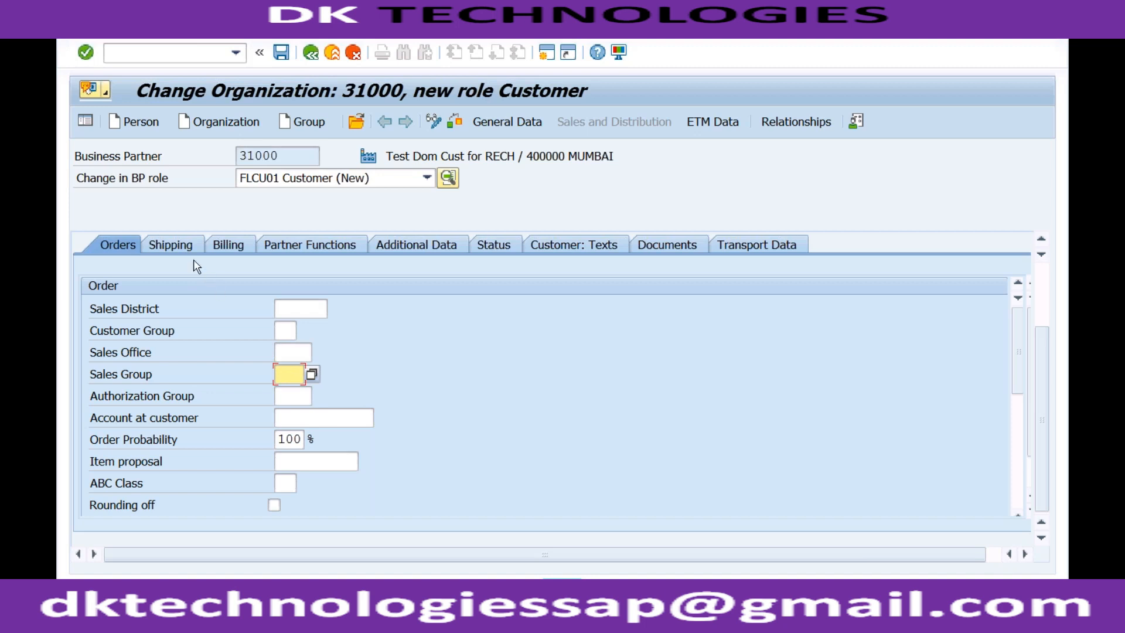
- Examine the shipping, billing and partner functions data of the sales area
{"action": "left_click", "coordinate": [184, 246]}
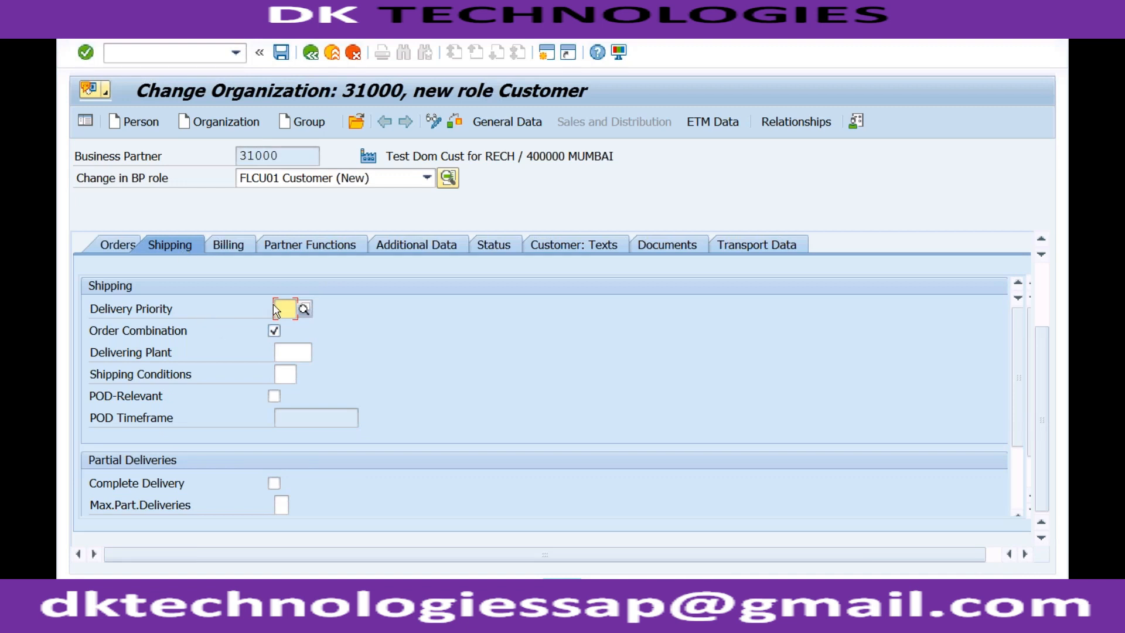
{"action": "left_click", "coordinate": [235, 247]}
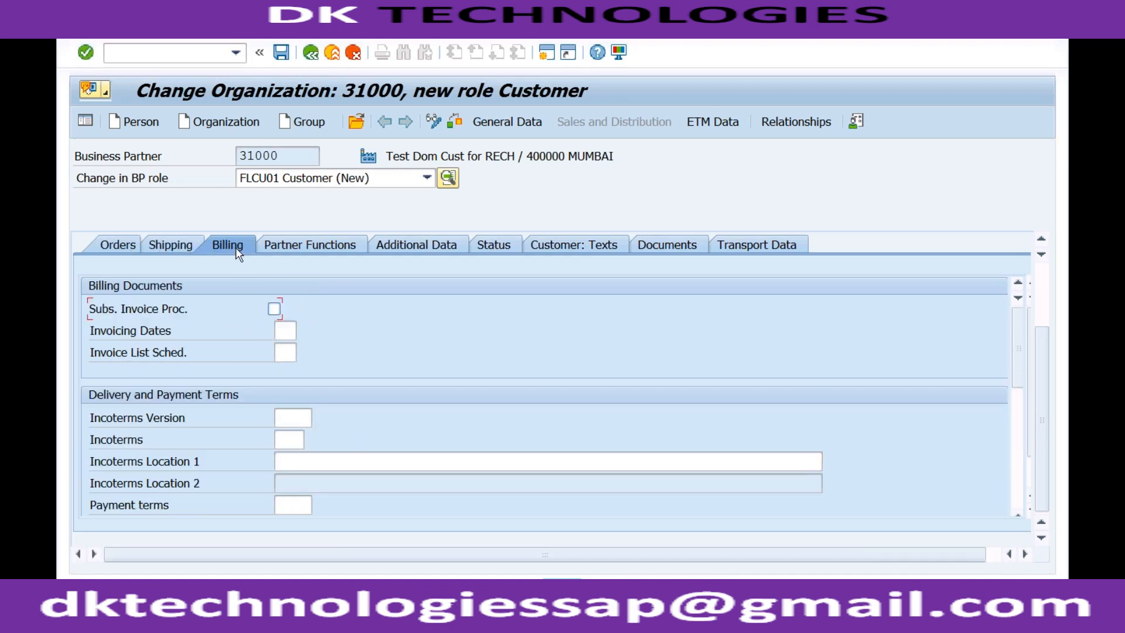
{"action": "left_click", "coordinate": [178, 247]}
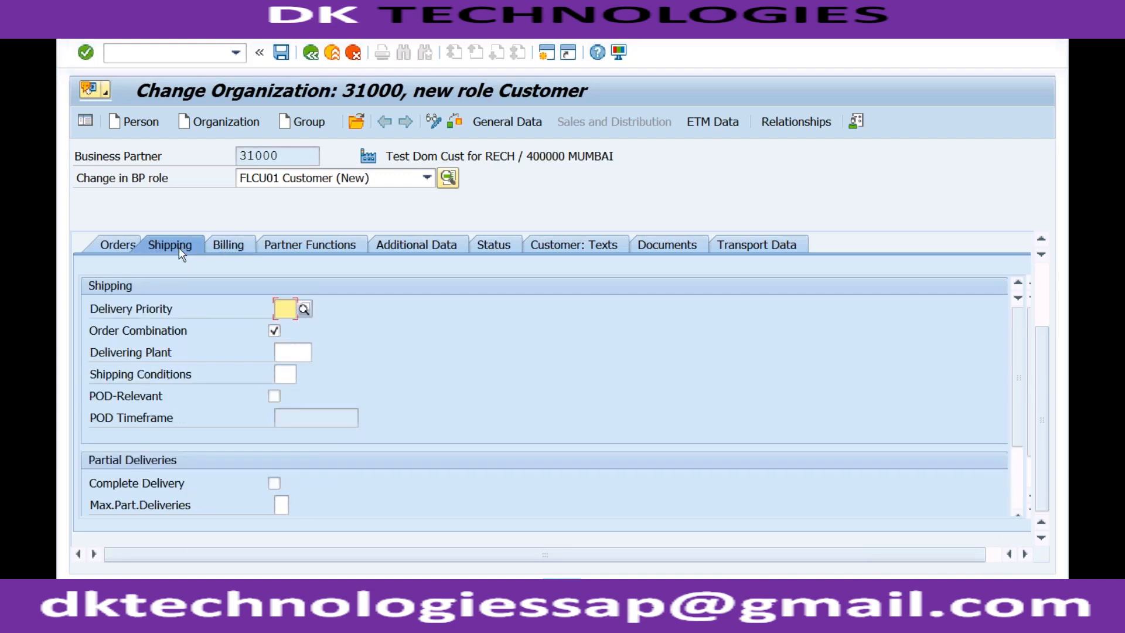
{"action": "left_click", "coordinate": [229, 247]}
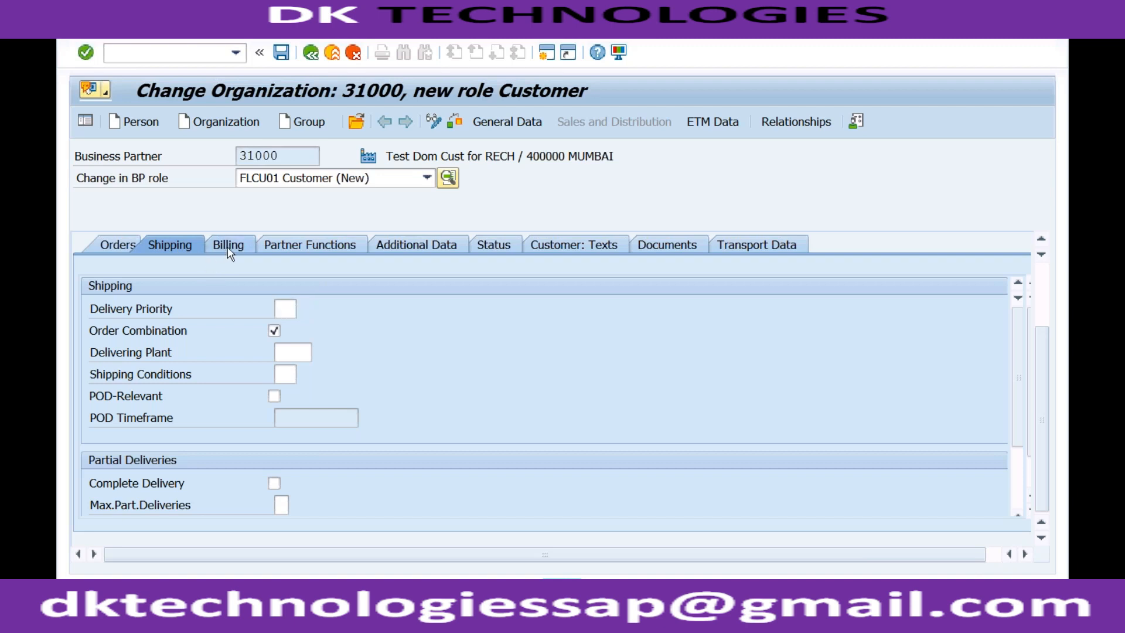
{"action": "left_click", "coordinate": [280, 246]}
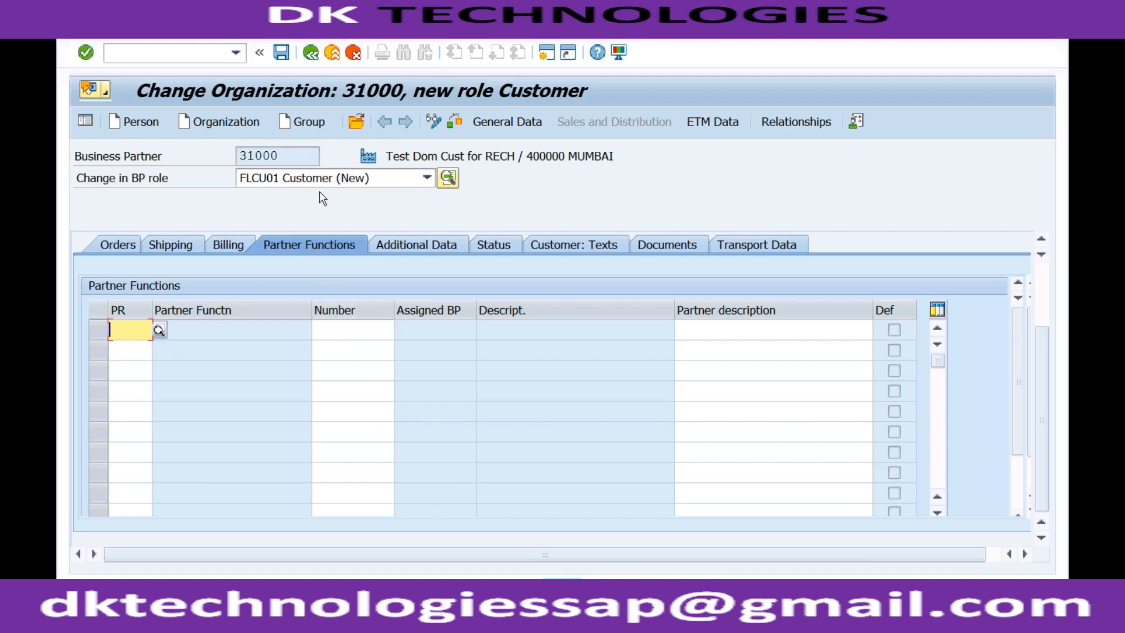
- Save the business partner's customer role, check its order data and leave the record
{"action": "left_click", "coordinate": [282, 54]}
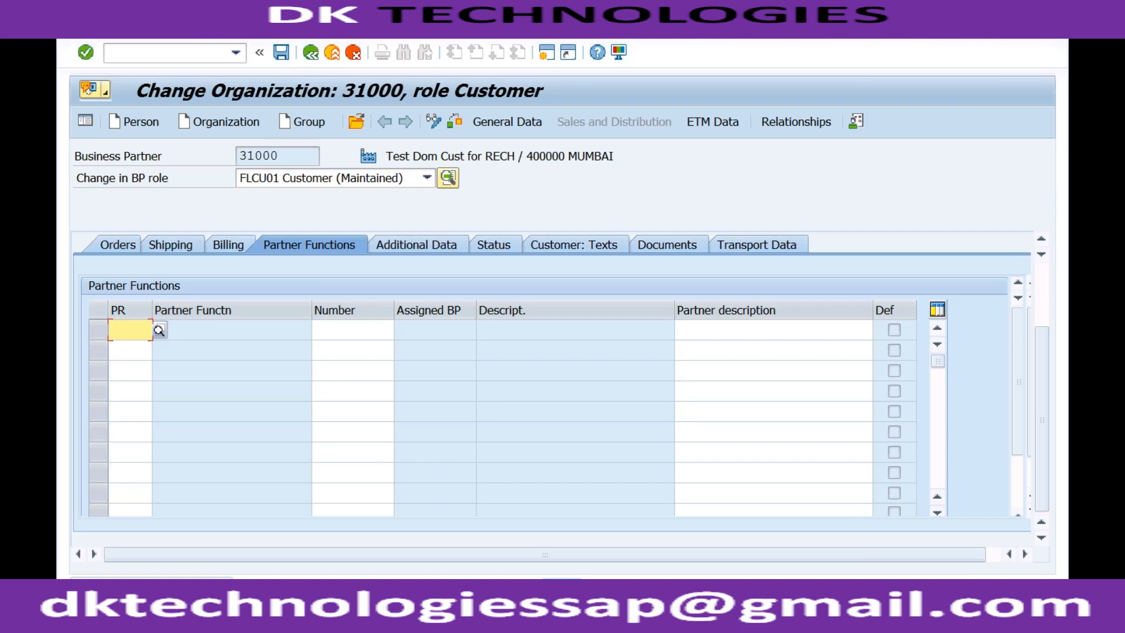
{"action": "left_click", "coordinate": [125, 245]}
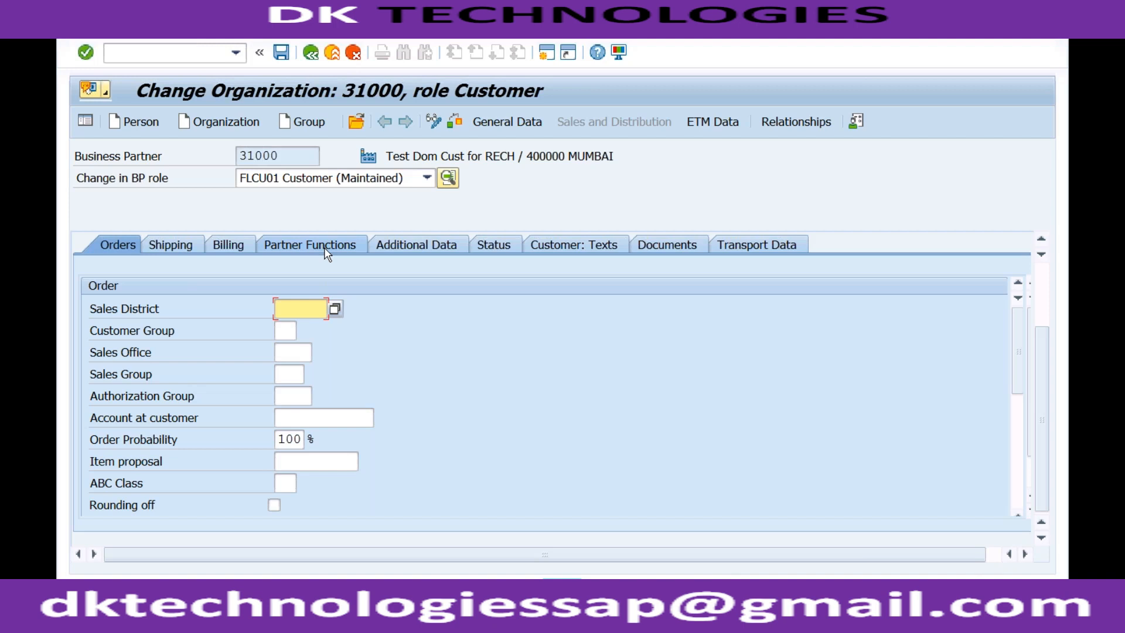
{"action": "left_click", "coordinate": [311, 54]}
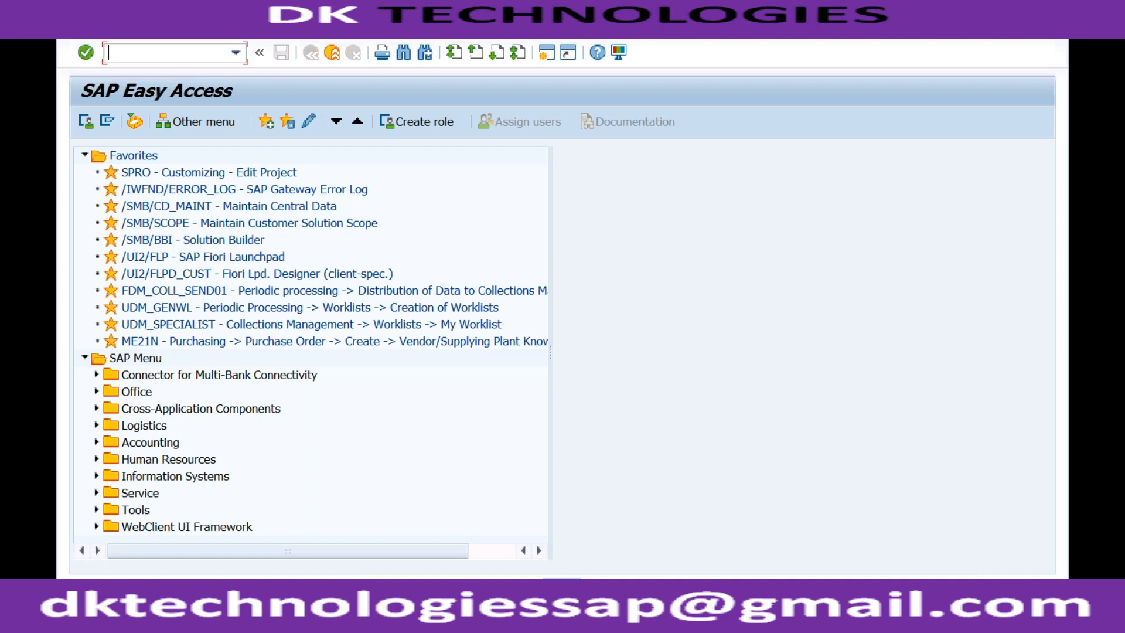
- Switch to the text notes and review the three customer account group and number range configuration steps
{"action": "left_click", "coordinate": [295, 598]}
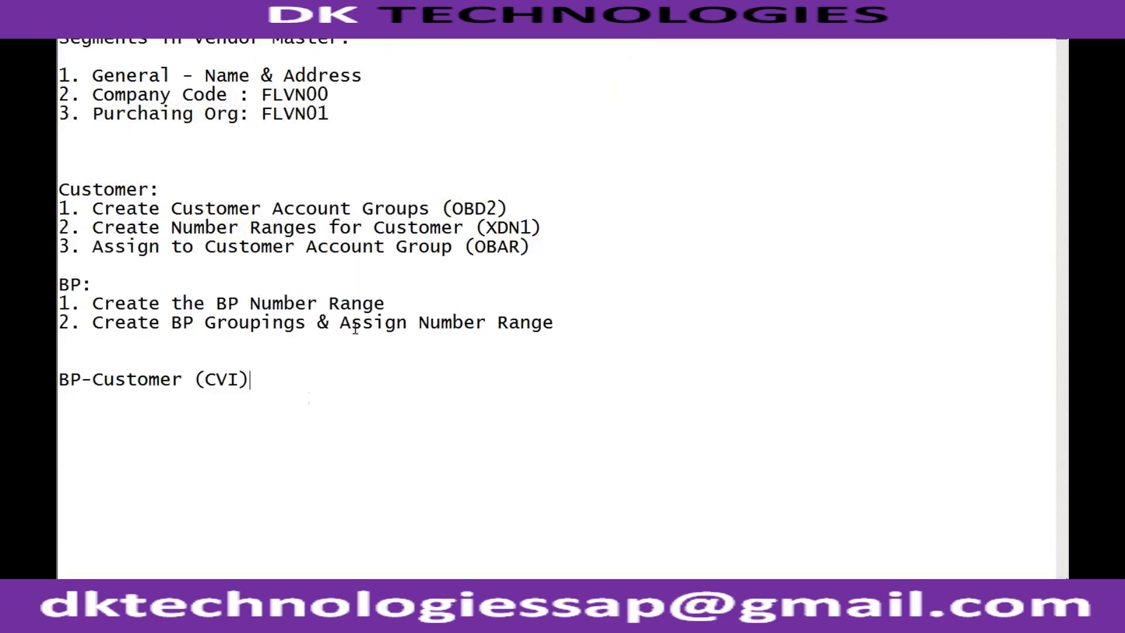
{"action": "left_click", "coordinate": [391, 305]}
{"action": "left_click_drag", "start_coordinate": [544, 246], "coordinate": [58, 211]}
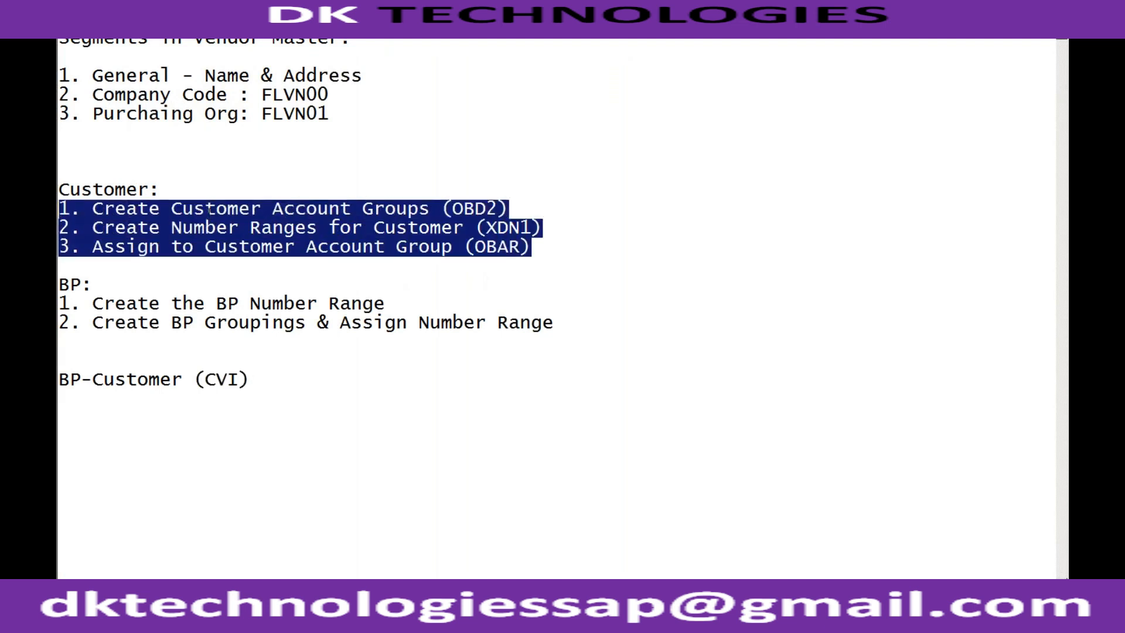
{"action": "left_click", "coordinate": [331, 209]}
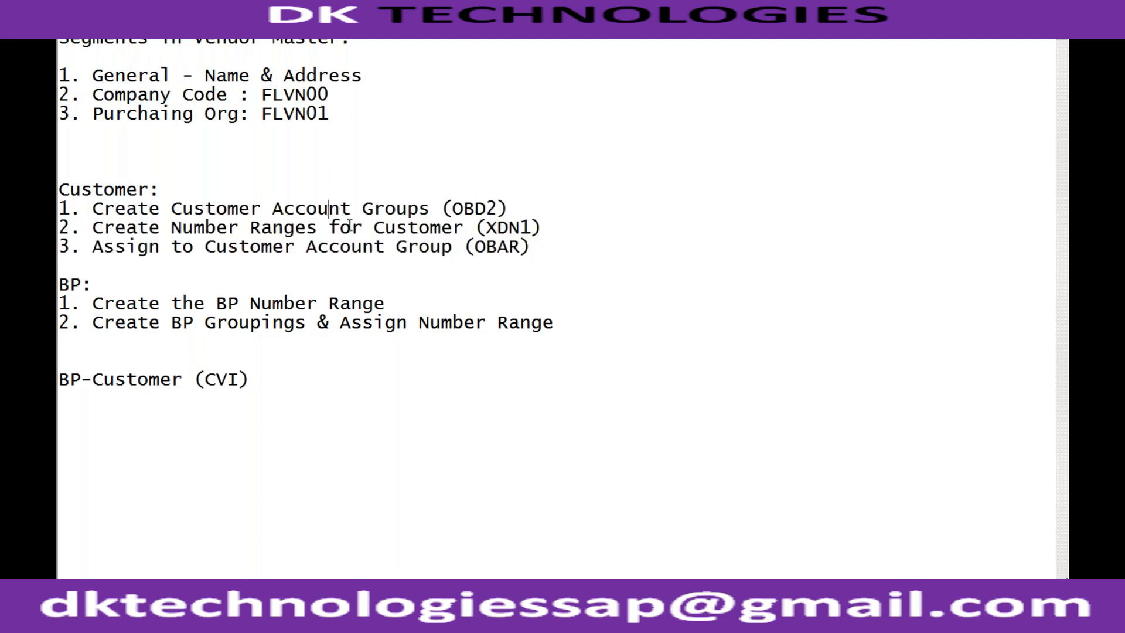
{"action": "left_click", "coordinate": [306, 246]}
- Add two blank lines below "BP-Customer (CVI)" in the notes and bring up the list of open SAP windows
{"action": "left_click", "coordinate": [259, 379]}
{"action": "key", "text": "Return"}
{"action": "key", "text": "Return"}
{"action": "left_click", "coordinate": [260, 620]}
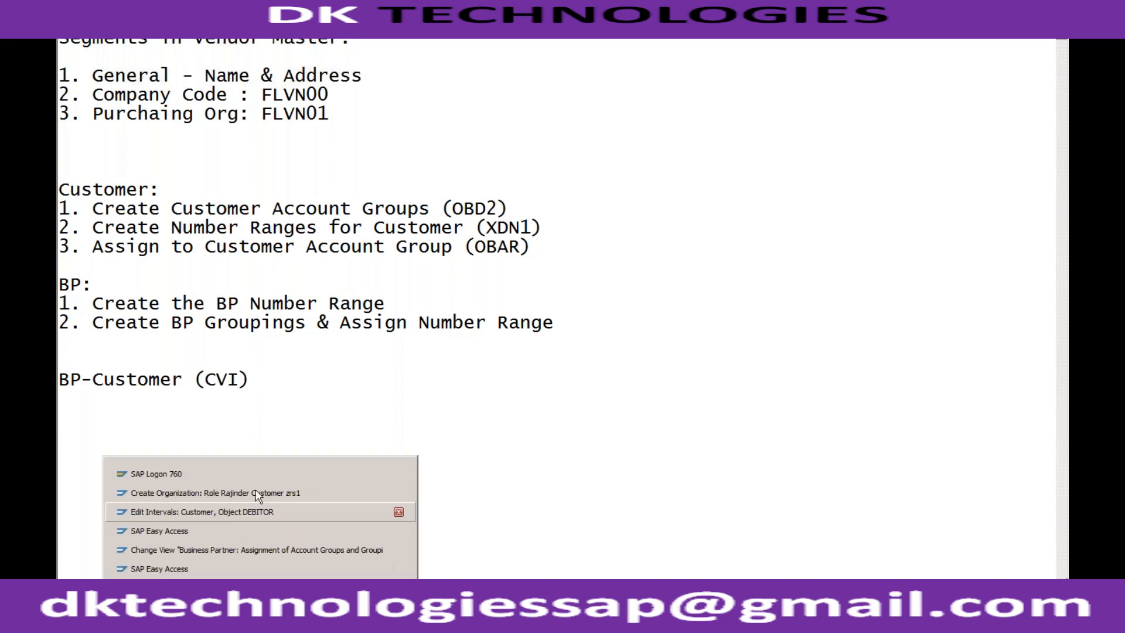
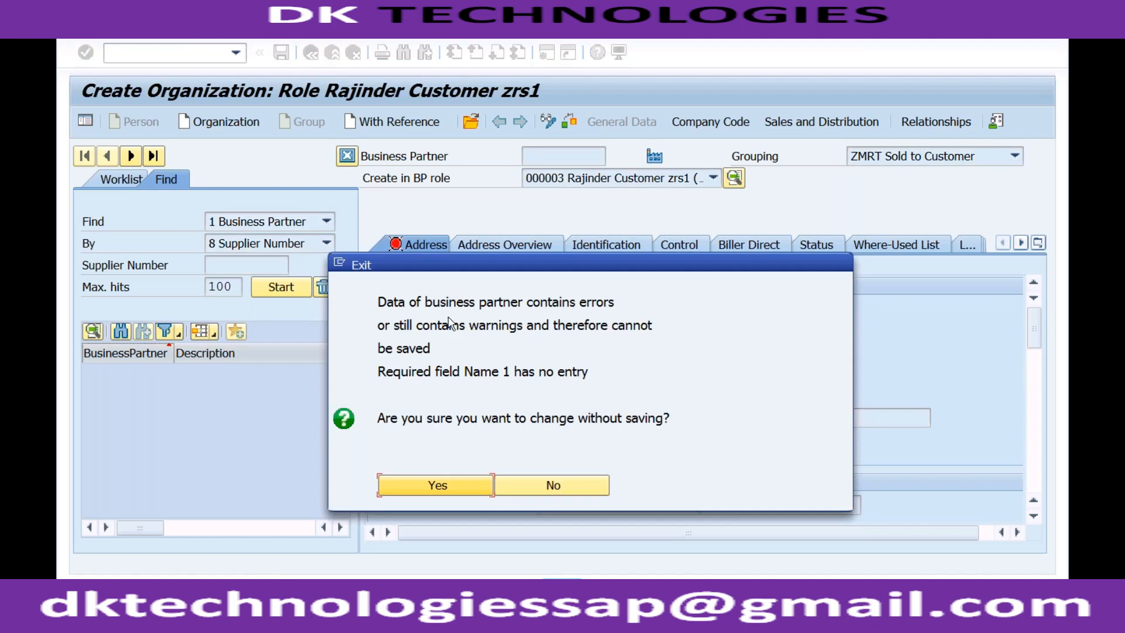
- Discard the unsaved entry without saving, reopen transaction BP and start creating a new organization
{"action": "left_click", "coordinate": [439, 483]}
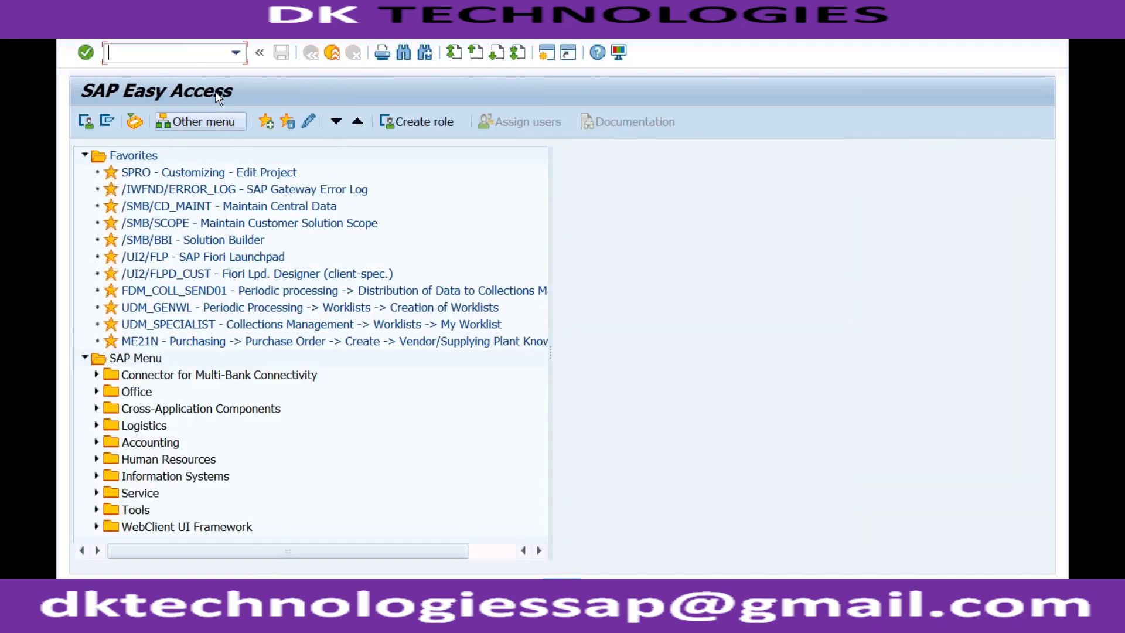
{"action": "type", "text": "bp"}
{"action": "key", "text": "Return"}
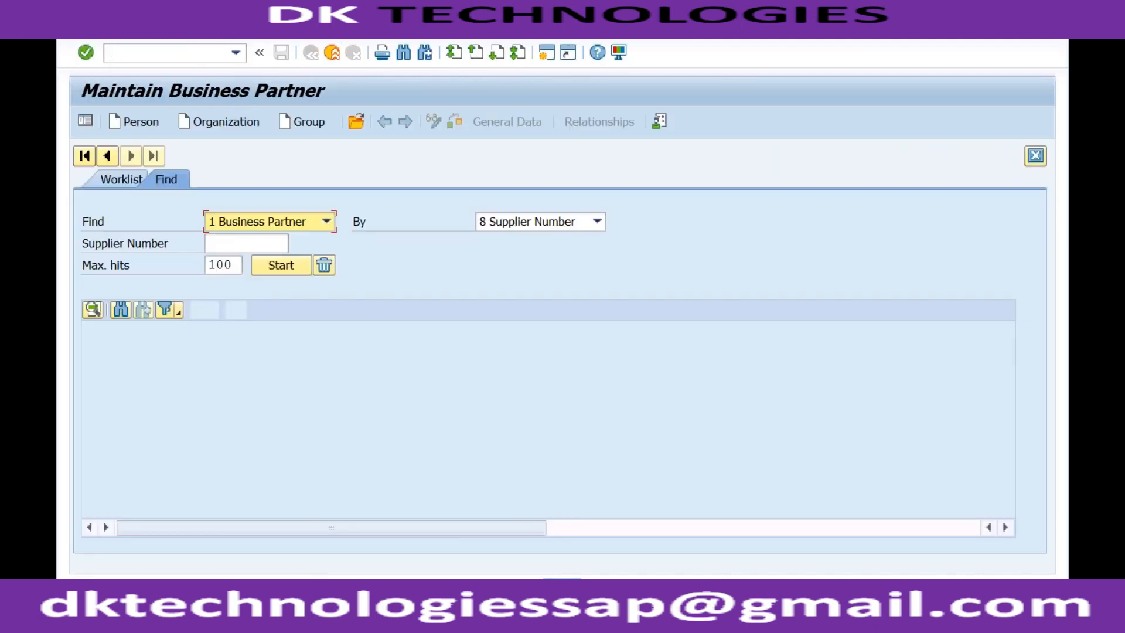
{"action": "left_click", "coordinate": [216, 121]}
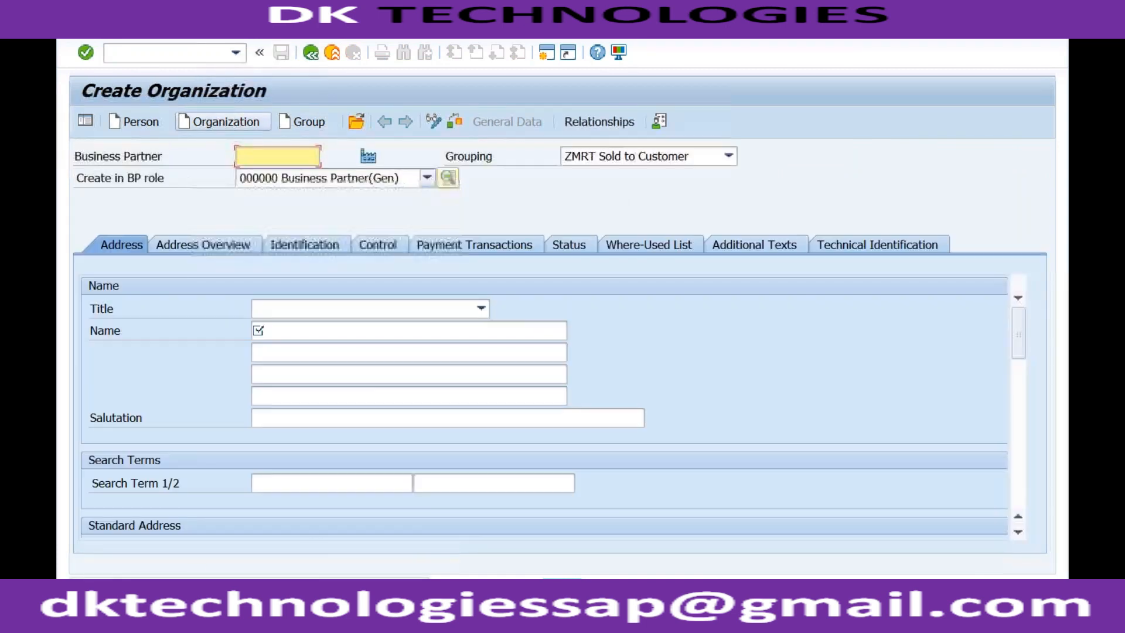
- Set the grouping to RFO1 Foreign Customers and create the partner in BP role FLCU00 Customer (Fin.Accounting)
{"action": "left_click", "coordinate": [644, 158]}
{"action": "type", "text": "rf"}
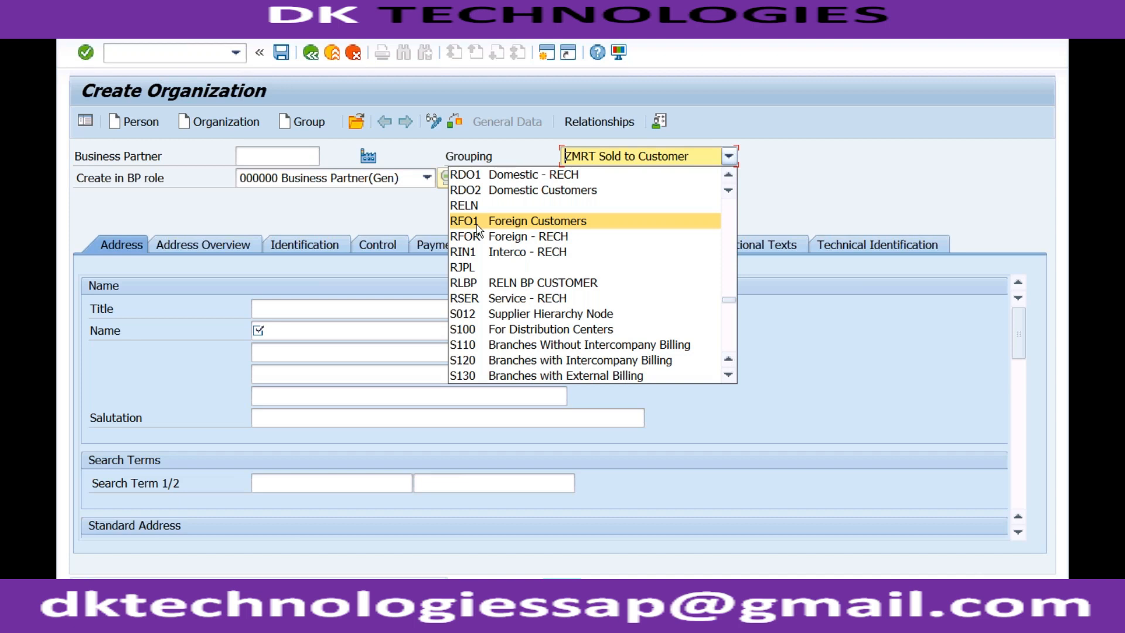
{"action": "left_click", "coordinate": [478, 221]}
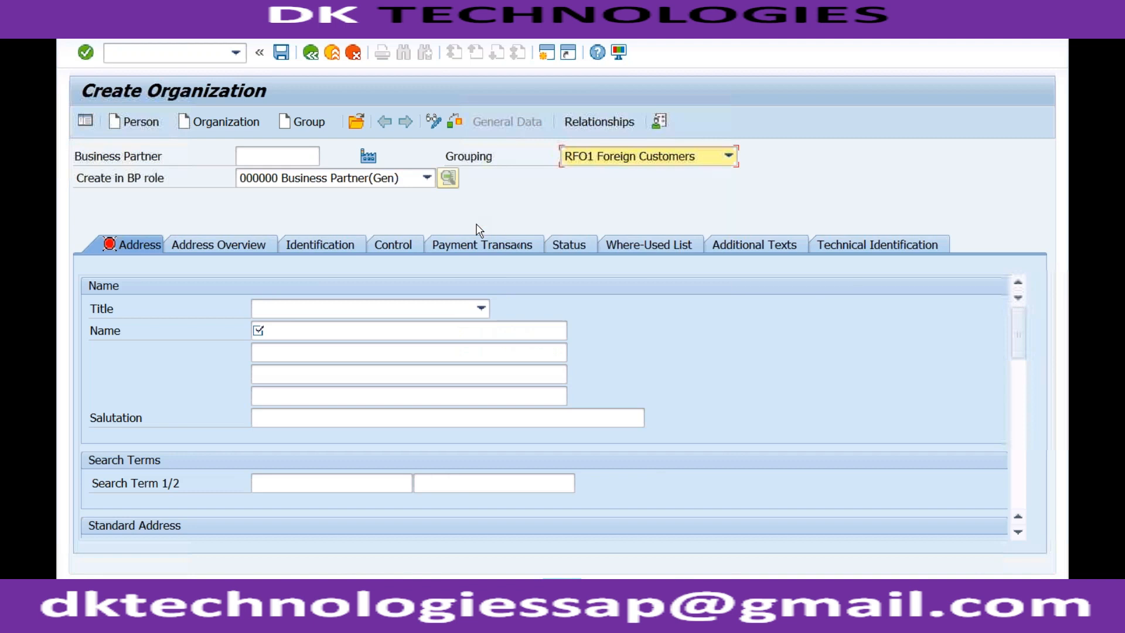
{"action": "left_click", "coordinate": [427, 178]}
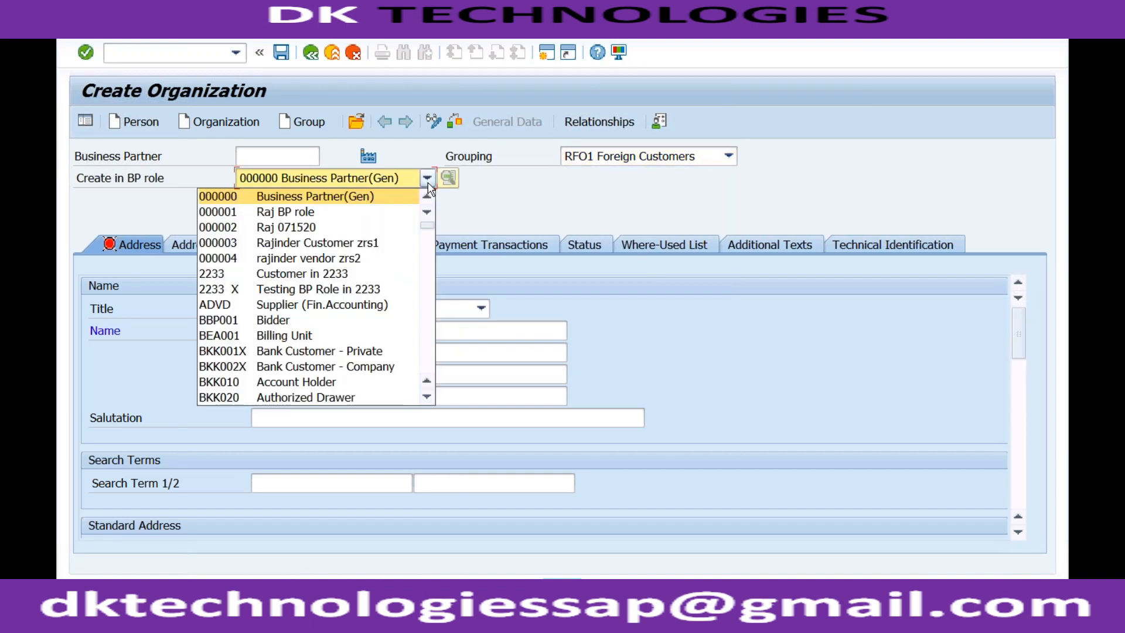
{"action": "key", "text": "f"}
{"action": "key", "text": "f"}
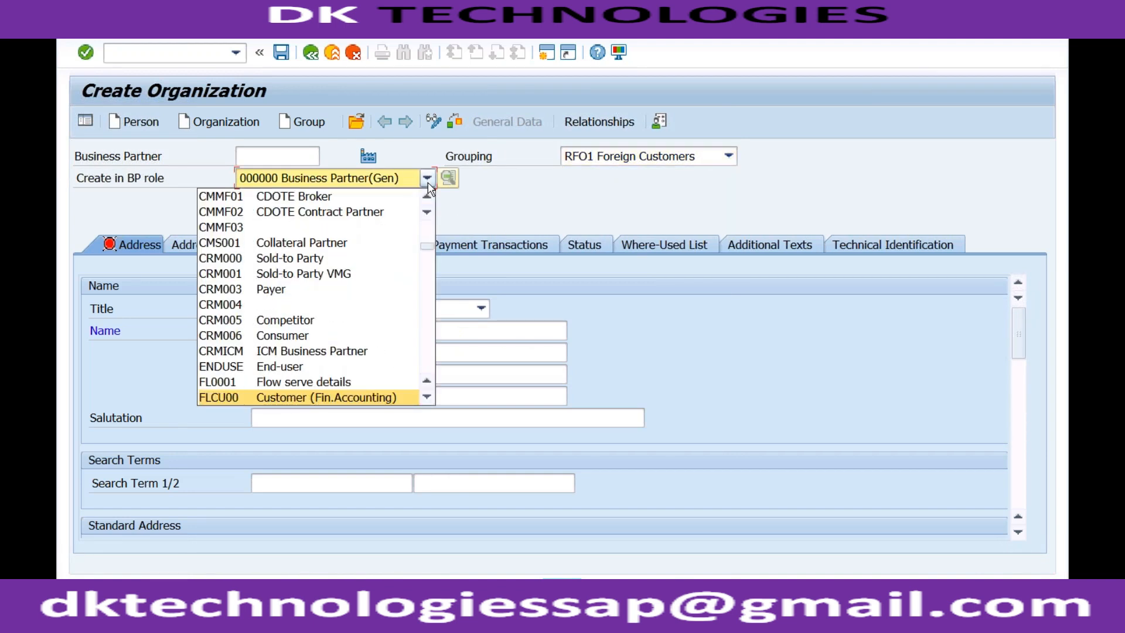
{"action": "left_click", "coordinate": [305, 397]}
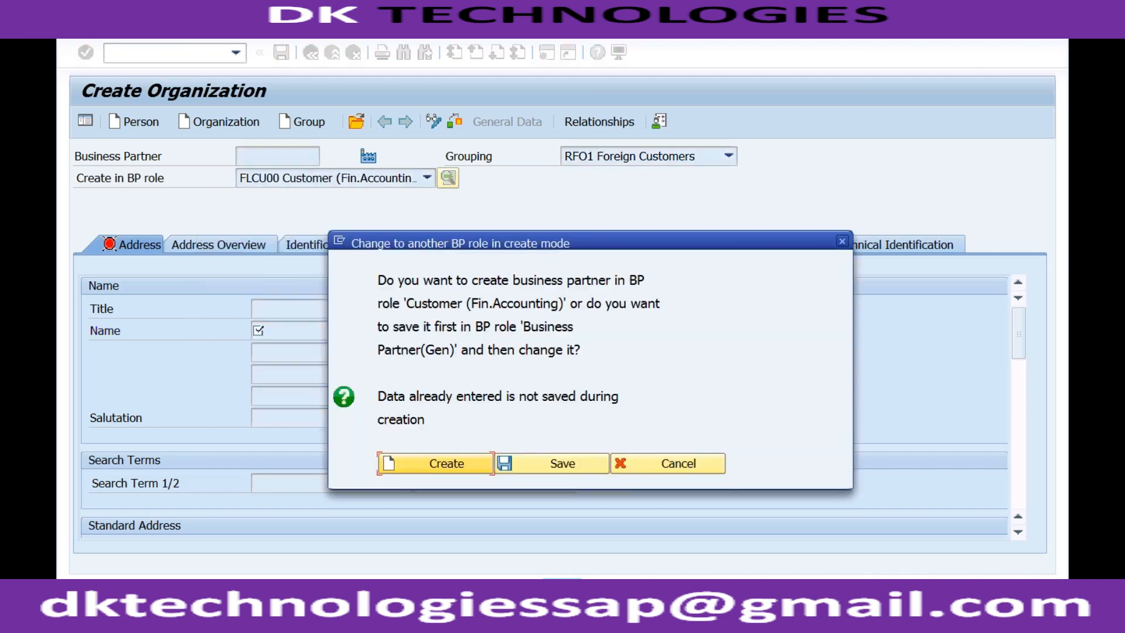
{"action": "left_click", "coordinate": [424, 464]}
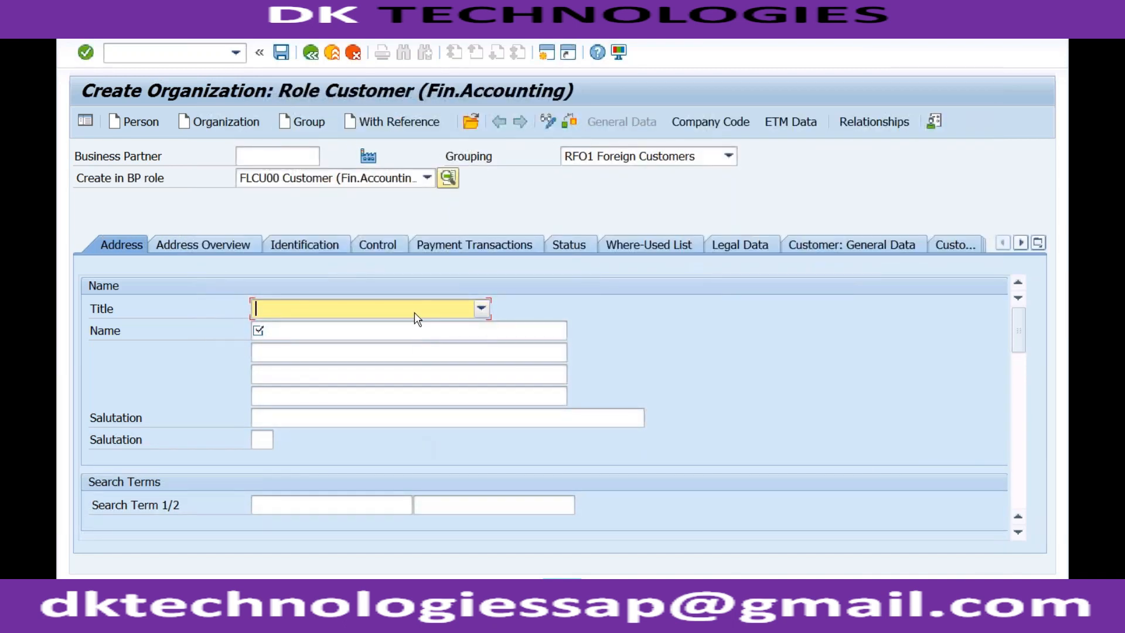
- Fill in the title 0003 Company, the name "Test Dom Cust for RECH" and the first search term RECH
{"action": "left_click", "coordinate": [417, 316]}
{"action": "left_click", "coordinate": [367, 325]}
{"action": "left_click", "coordinate": [331, 330]}
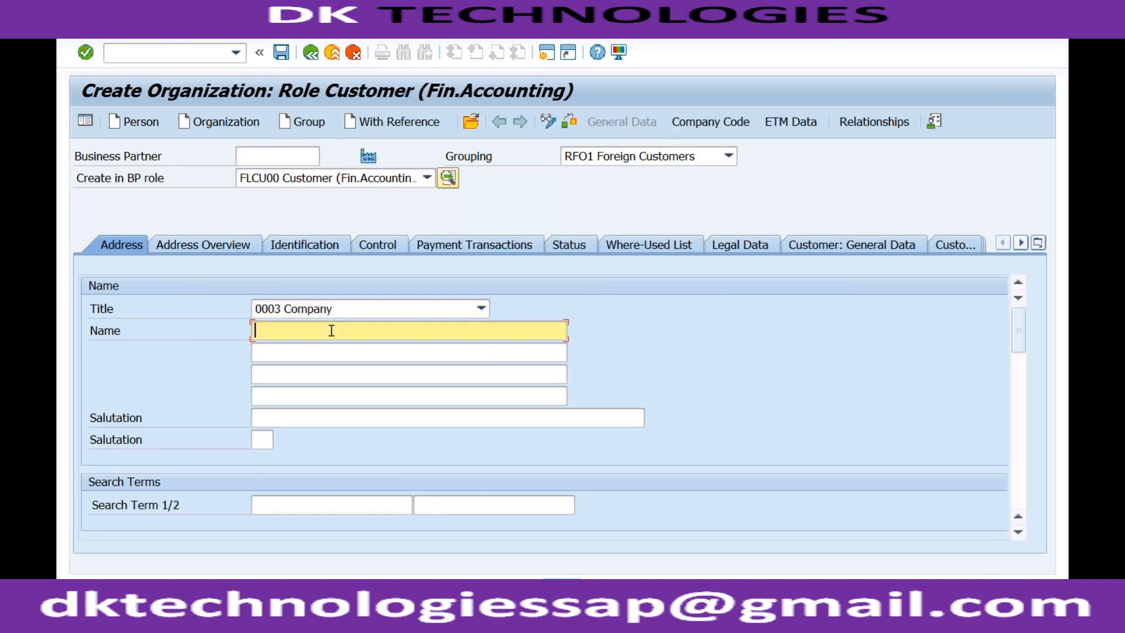
{"action": "key", "text": "Down"}
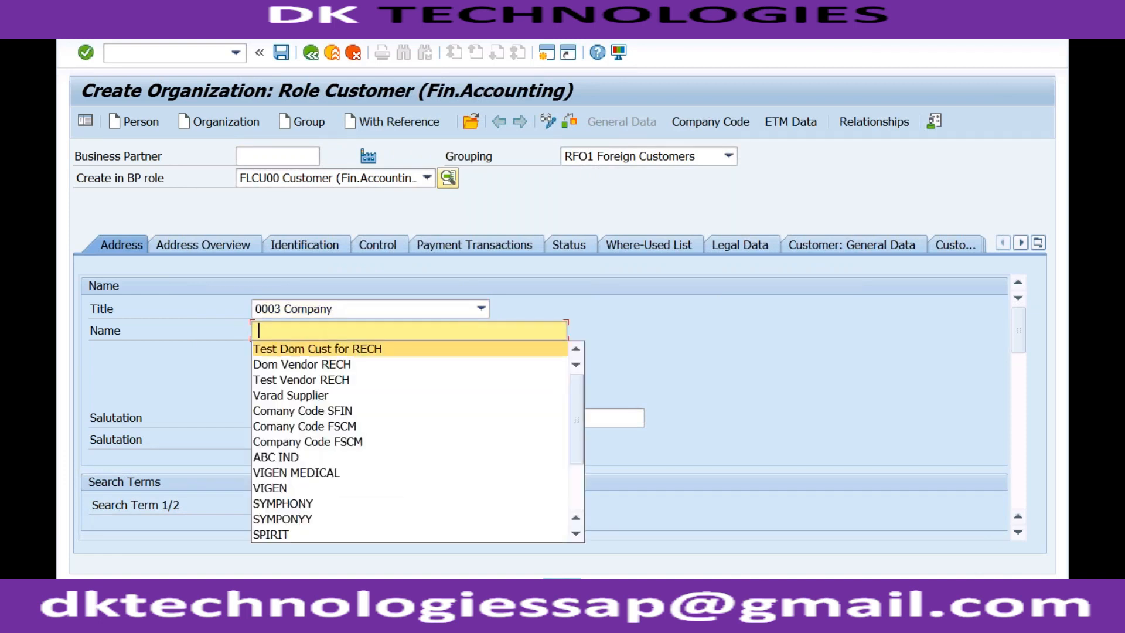
{"action": "left_click", "coordinate": [329, 351]}
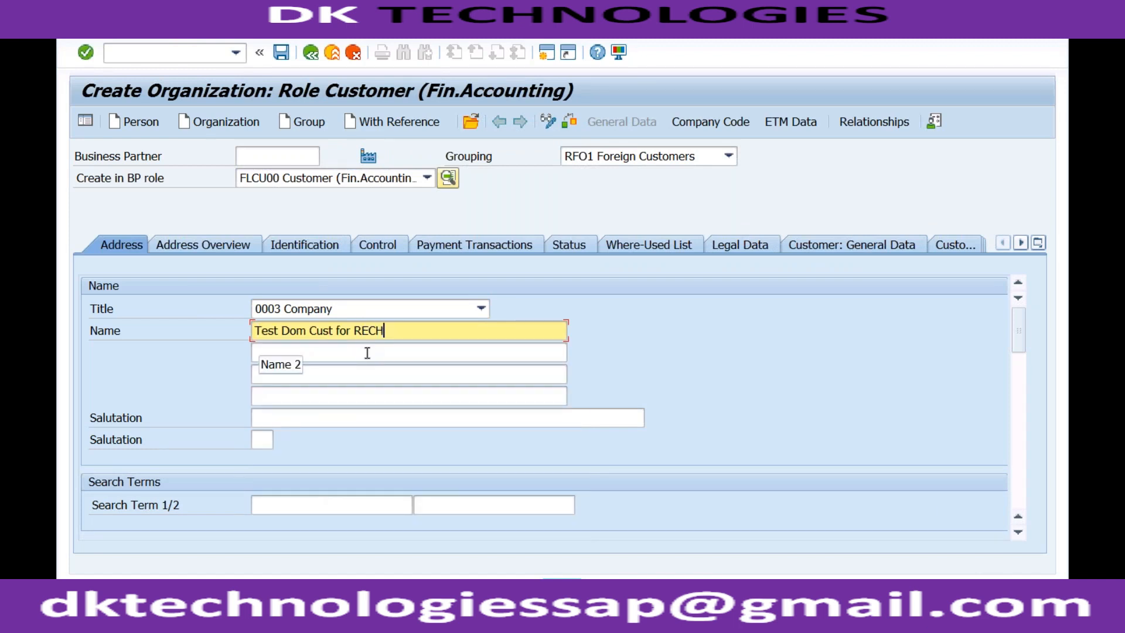
{"action": "left_click", "coordinate": [367, 507]}
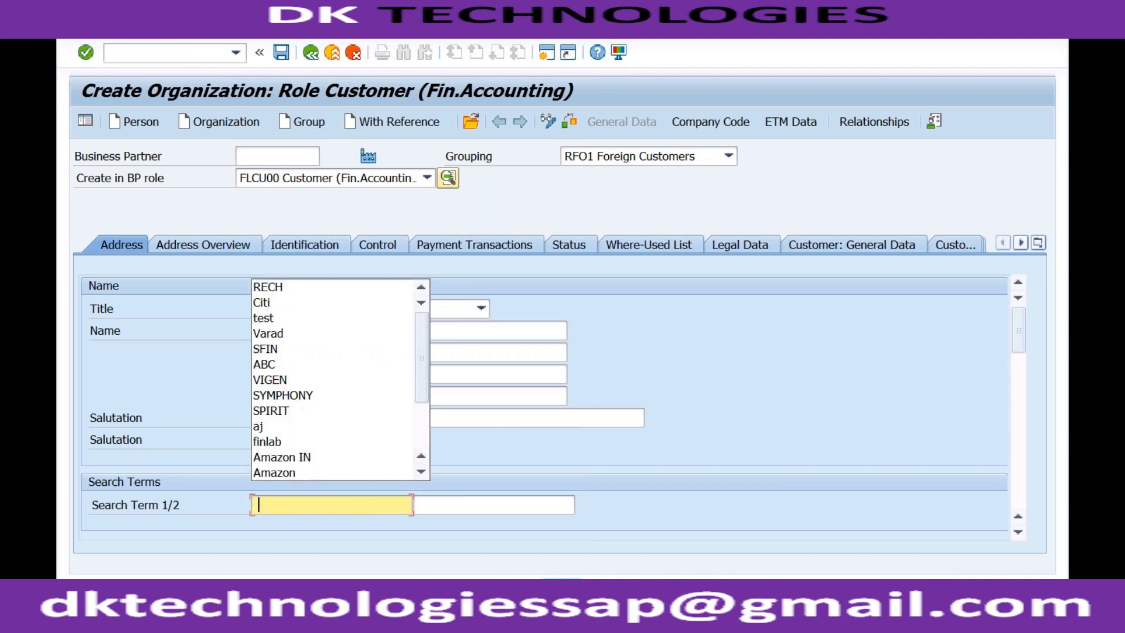
{"action": "key", "text": "Down"}
{"action": "key", "text": "Return"}
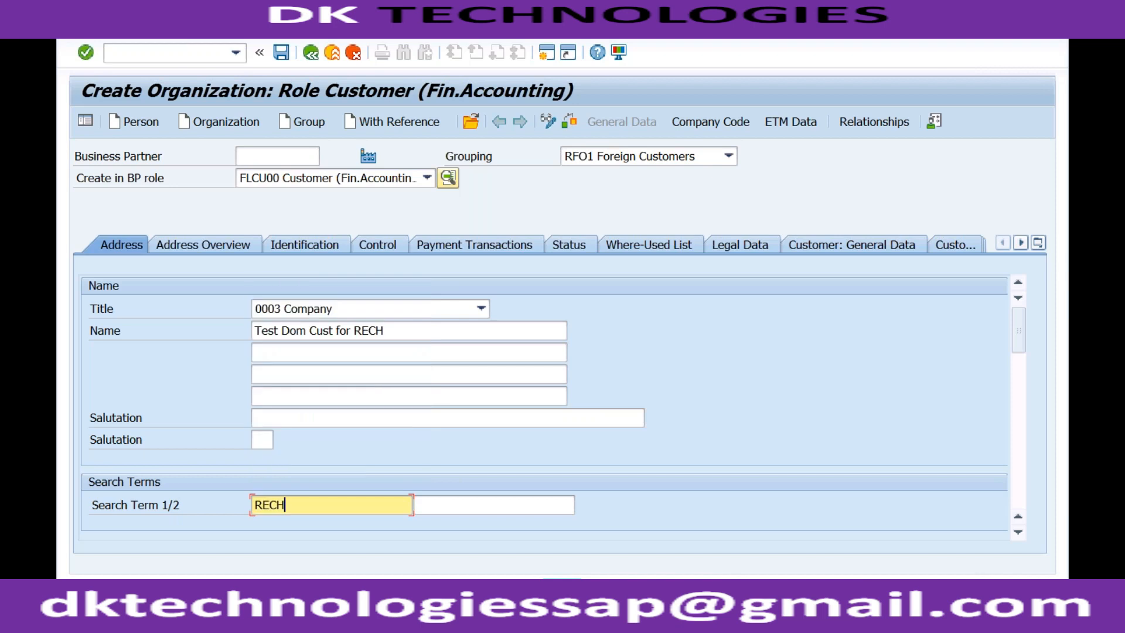
- Complete the standard address with postal code 400000, city MUMBAI and country IN
{"action": "left_click", "coordinate": [1017, 387]}
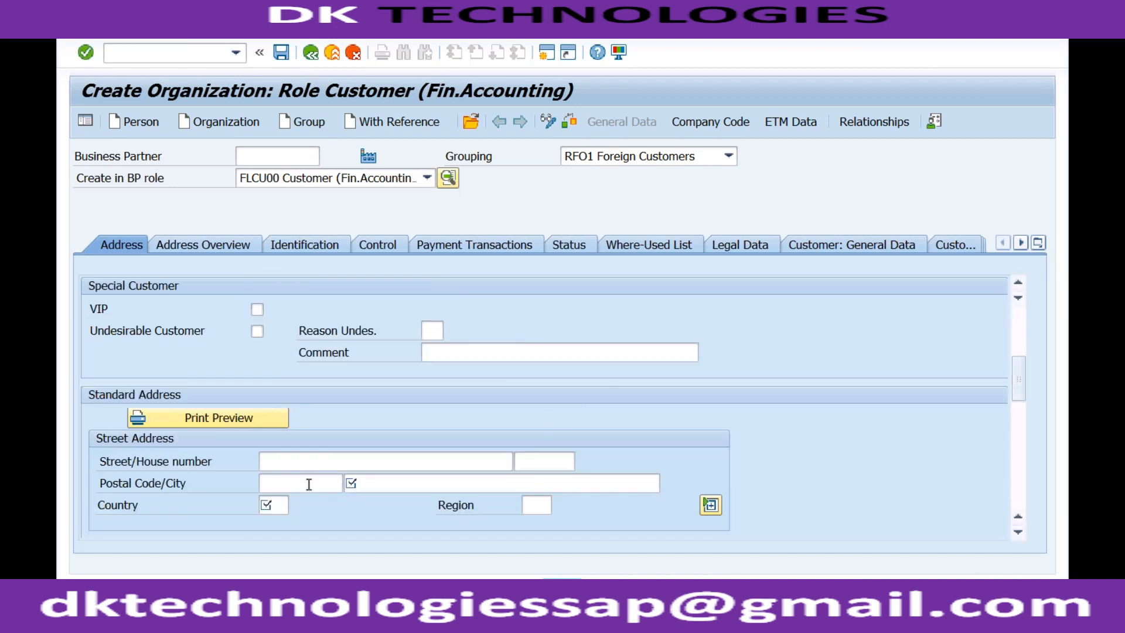
{"action": "left_click", "coordinate": [288, 479]}
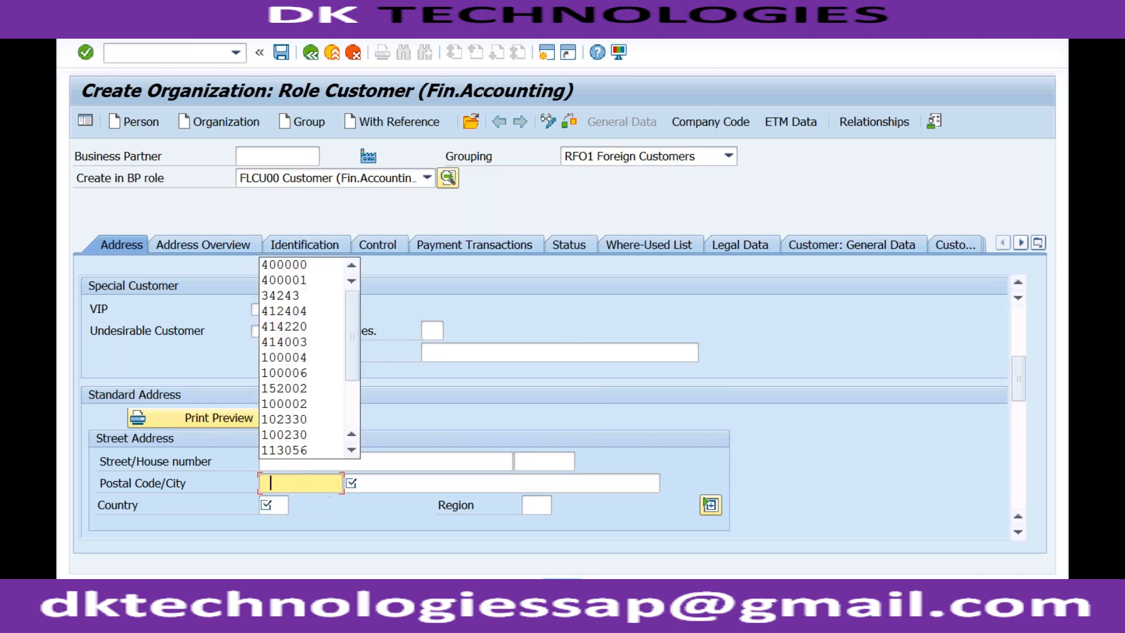
{"action": "key", "text": "Down"}
{"action": "key", "text": "Tab"}
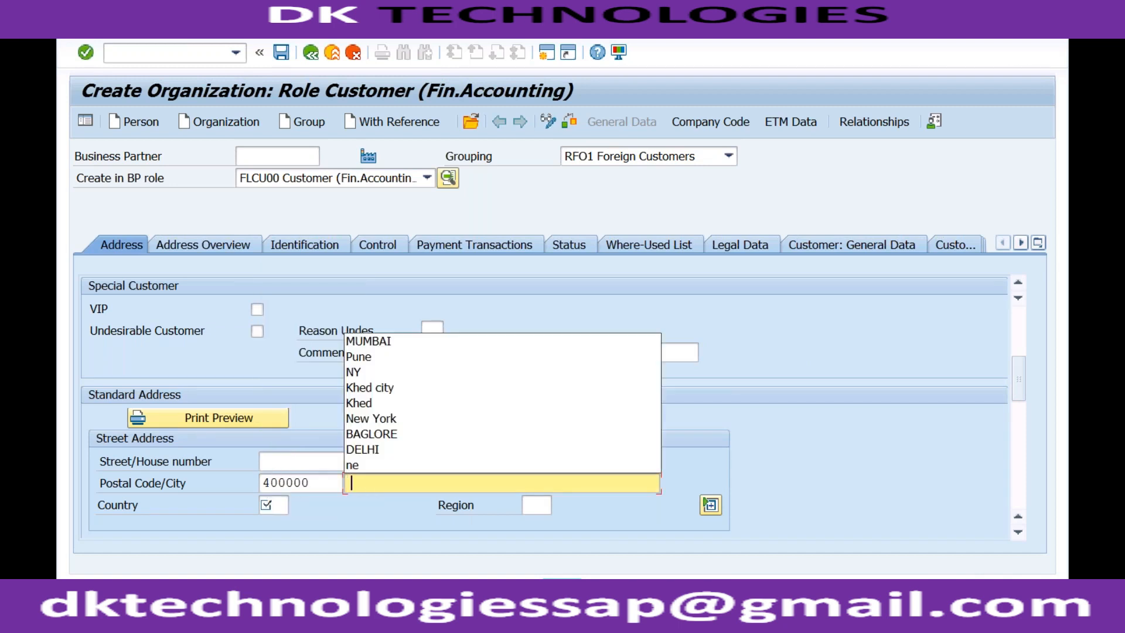
{"action": "key", "text": "Down"}
{"action": "key", "text": "Tab"}
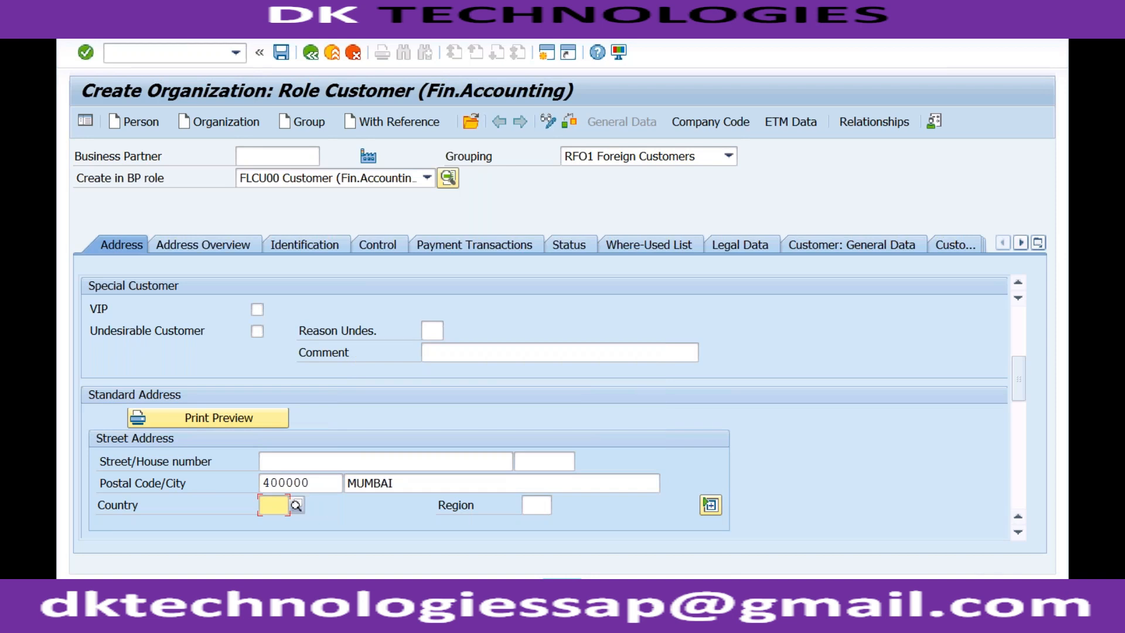
{"action": "key", "text": "Down"}
{"action": "key", "text": "Return"}
- Set the communication language to EN English
{"action": "left_click", "coordinate": [1020, 420]}
{"action": "left_click", "coordinate": [317, 422]}
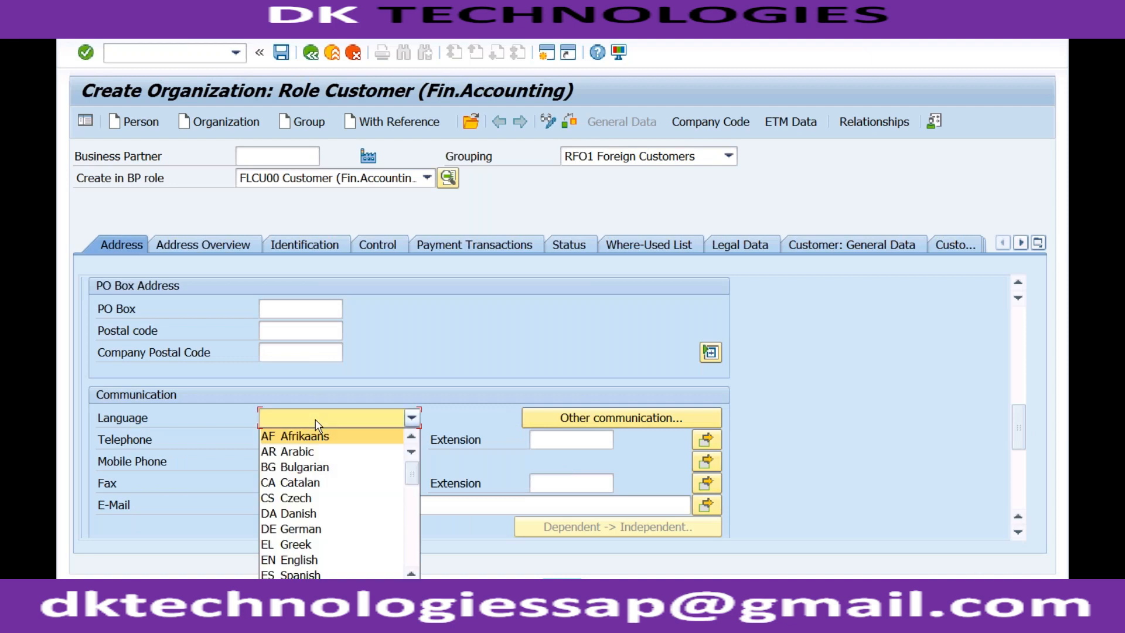
{"action": "left_click", "coordinate": [304, 562]}
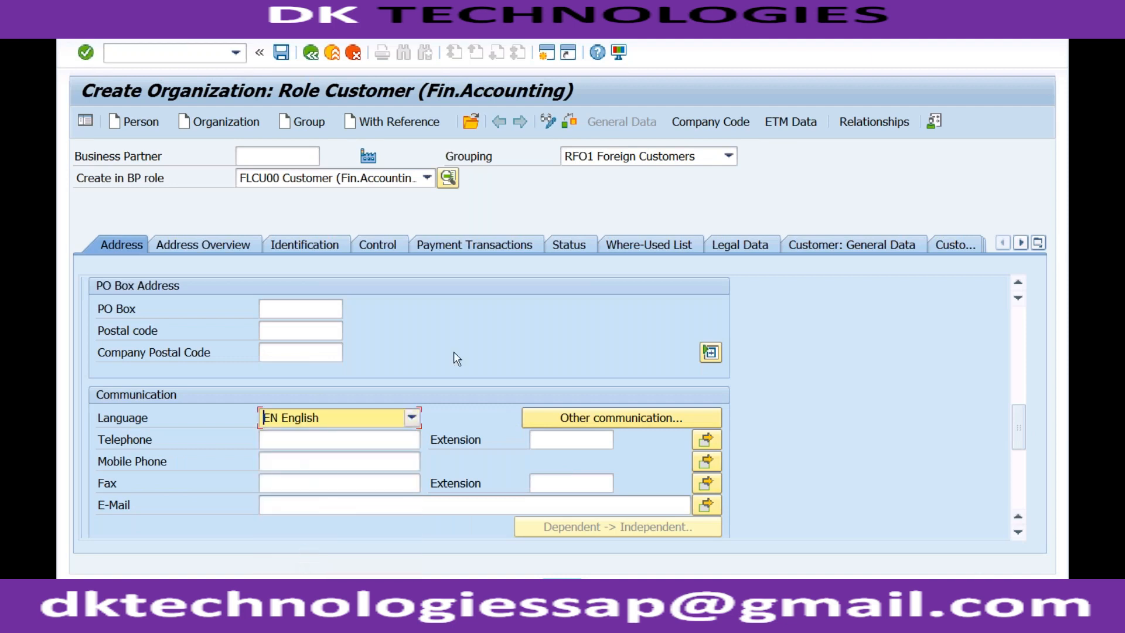
- Add company code RECH to the customer with reconciliation account 2001 and sort key 001
{"action": "left_click", "coordinate": [717, 123]}
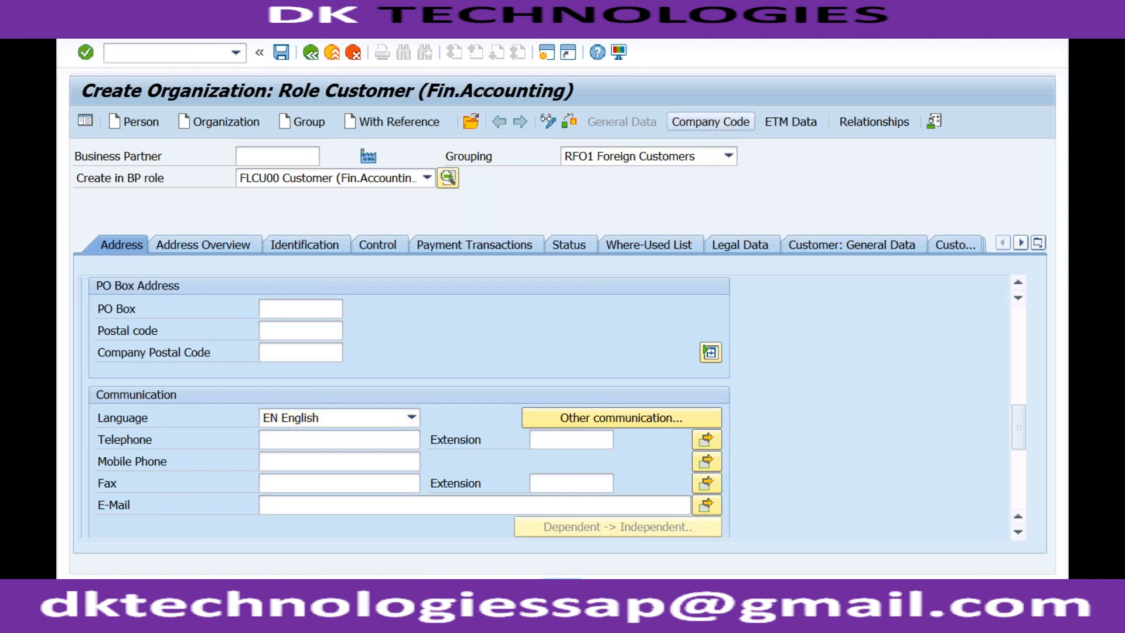
{"action": "type", "text": "rech"}
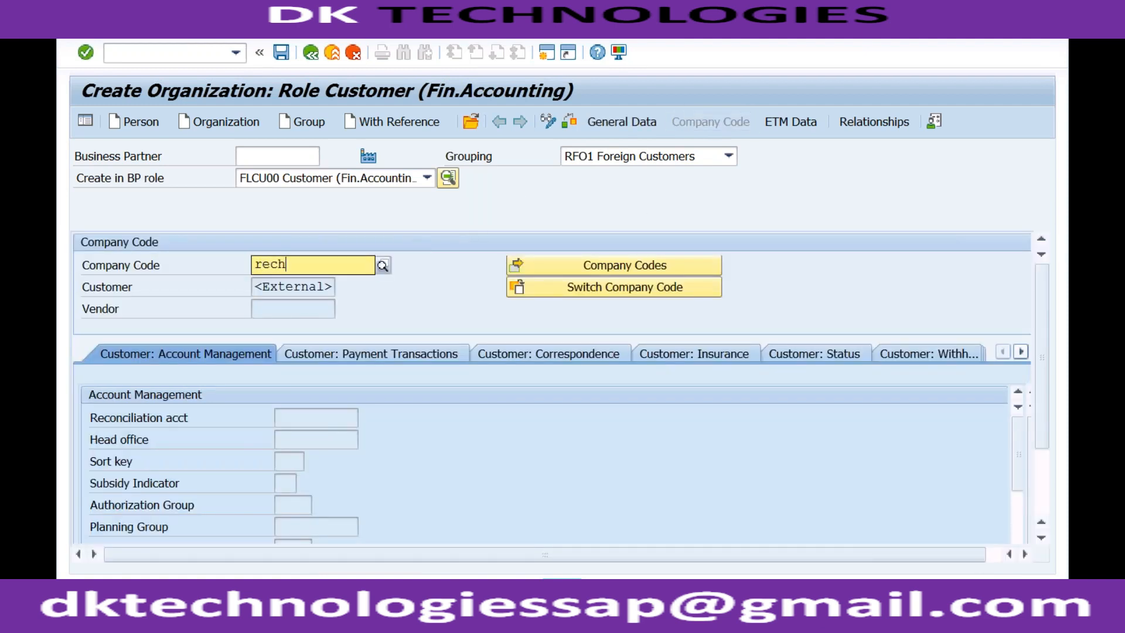
{"action": "key", "text": "Return"}
{"action": "left_click", "coordinate": [305, 417]}
{"action": "left_click", "coordinate": [296, 434]}
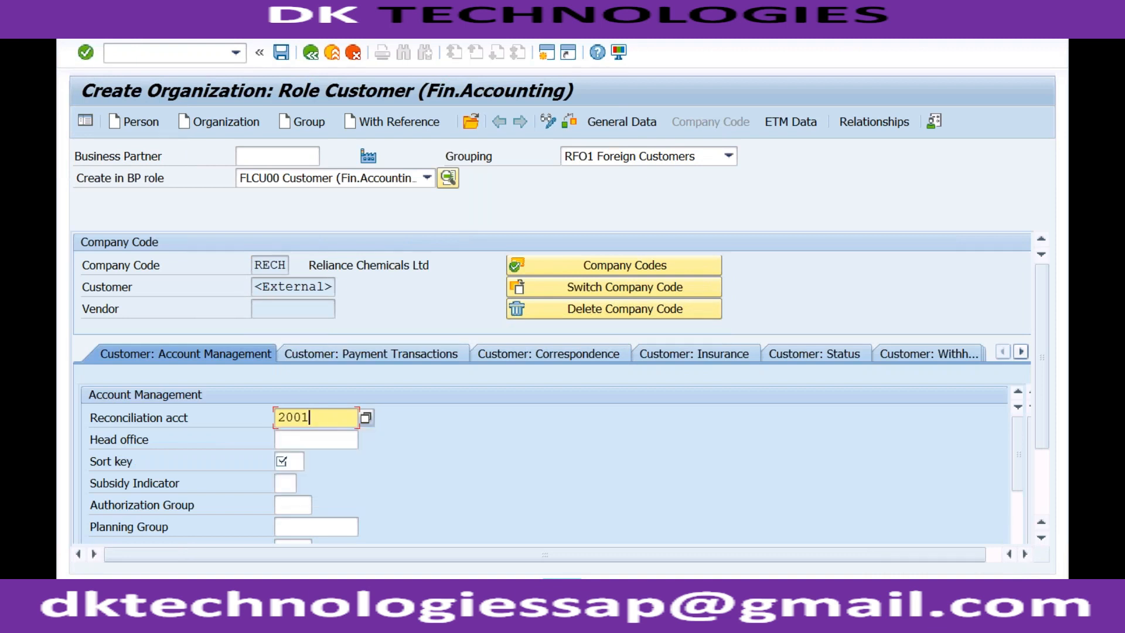
{"action": "left_click", "coordinate": [289, 462]}
{"action": "type", "text": "001"}
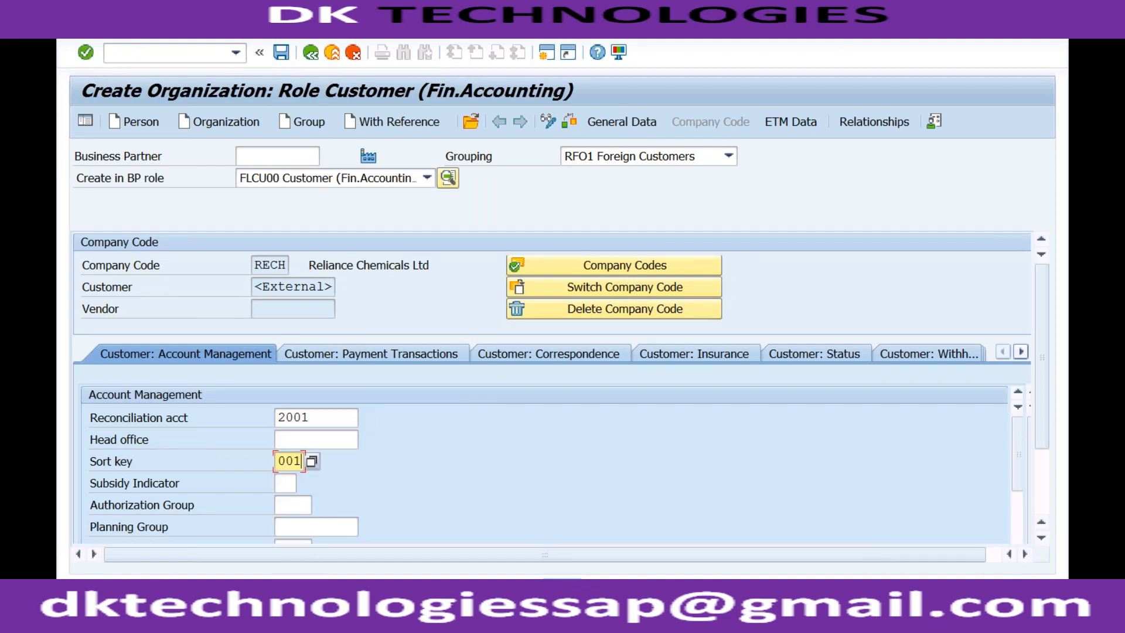
- Try to save the new customer with the business partner number left blank
{"action": "left_click", "coordinate": [282, 155]}
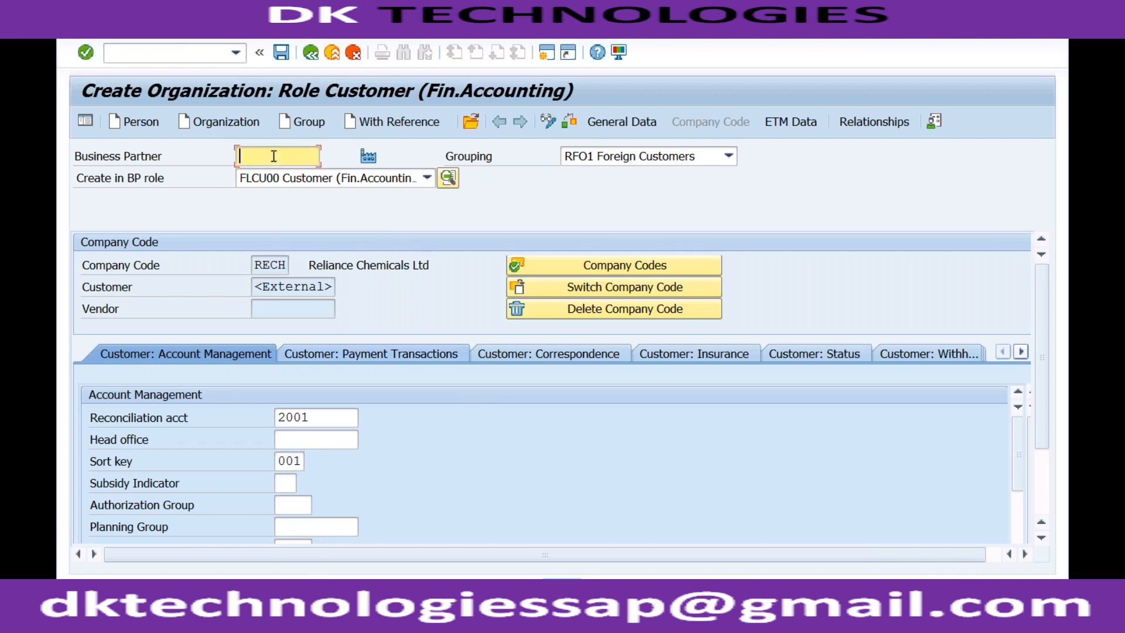
{"action": "left_click", "coordinate": [274, 287]}
{"action": "left_click", "coordinate": [281, 53]}
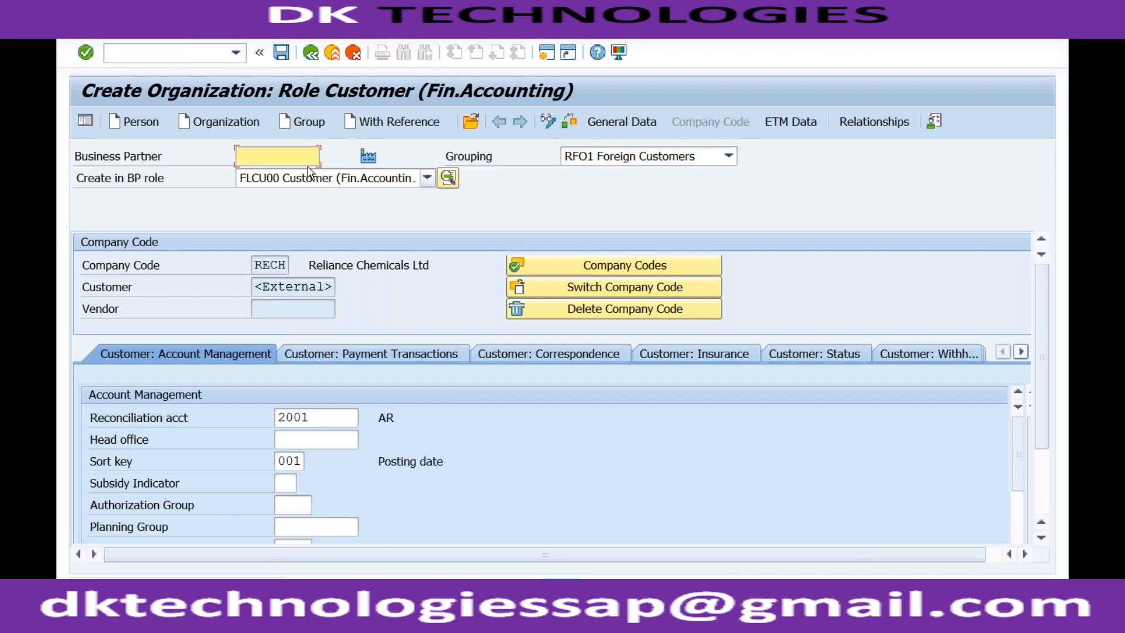
- Try an external business partner number in the header and clear the field again
{"action": "type", "text": "12321"}
{"action": "key", "text": "Return"}
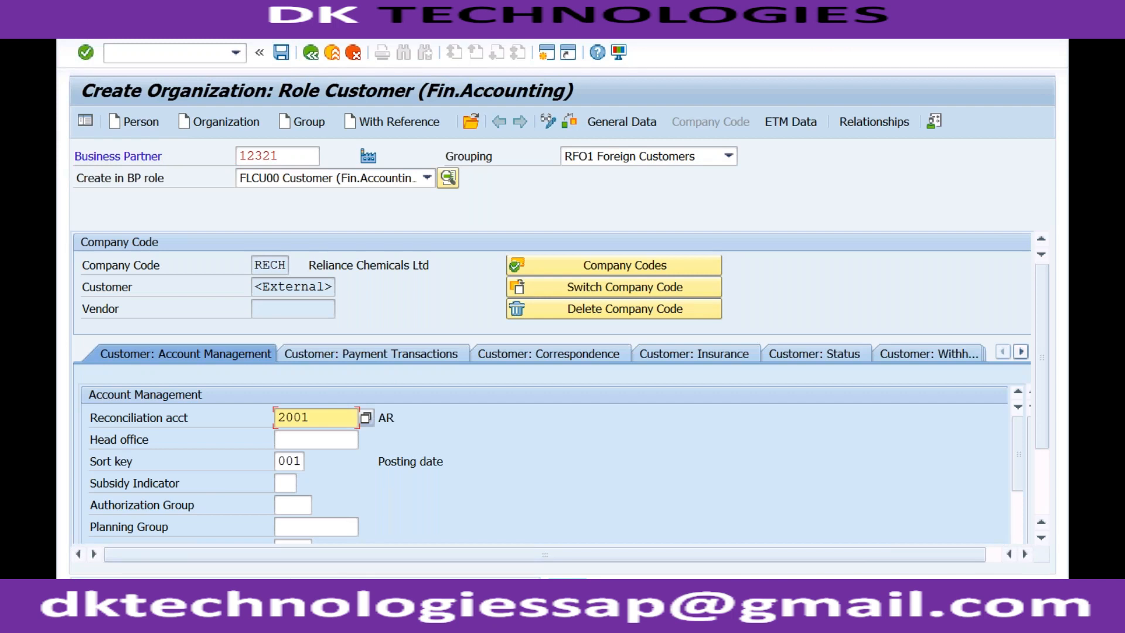
{"action": "left_click", "coordinate": [276, 156]}
{"action": "left_click_drag", "start_coordinate": [243, 151], "coordinate": [238, 150]}
{"action": "key", "text": "Delete"}
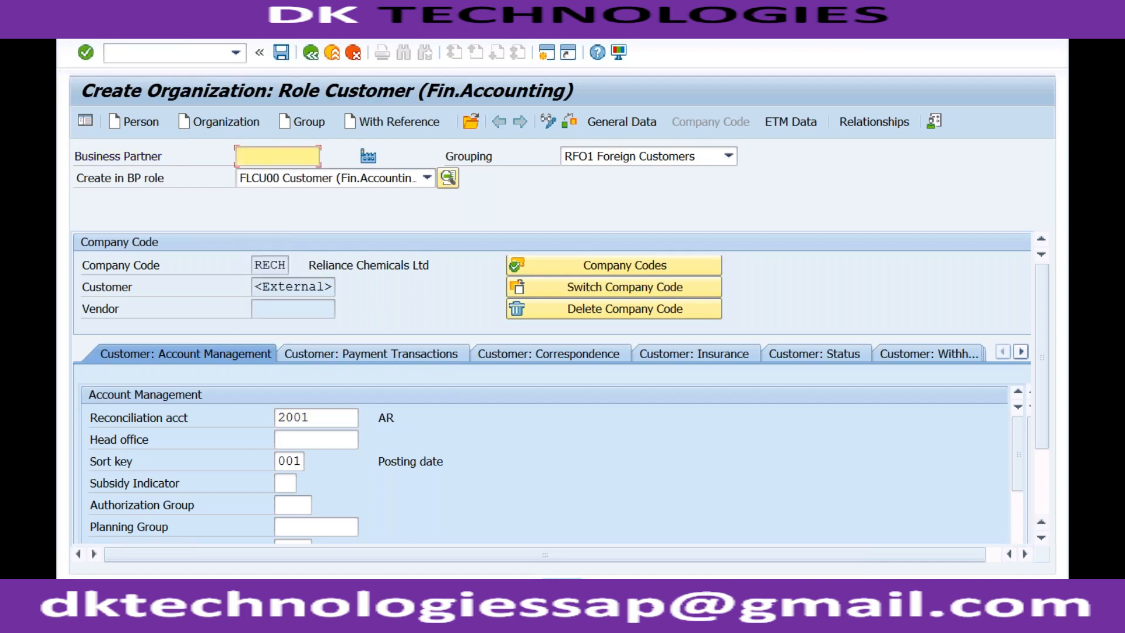
- Enter the external customer number in the FI customer assignment of the customer's general data
{"action": "left_click", "coordinate": [285, 290]}
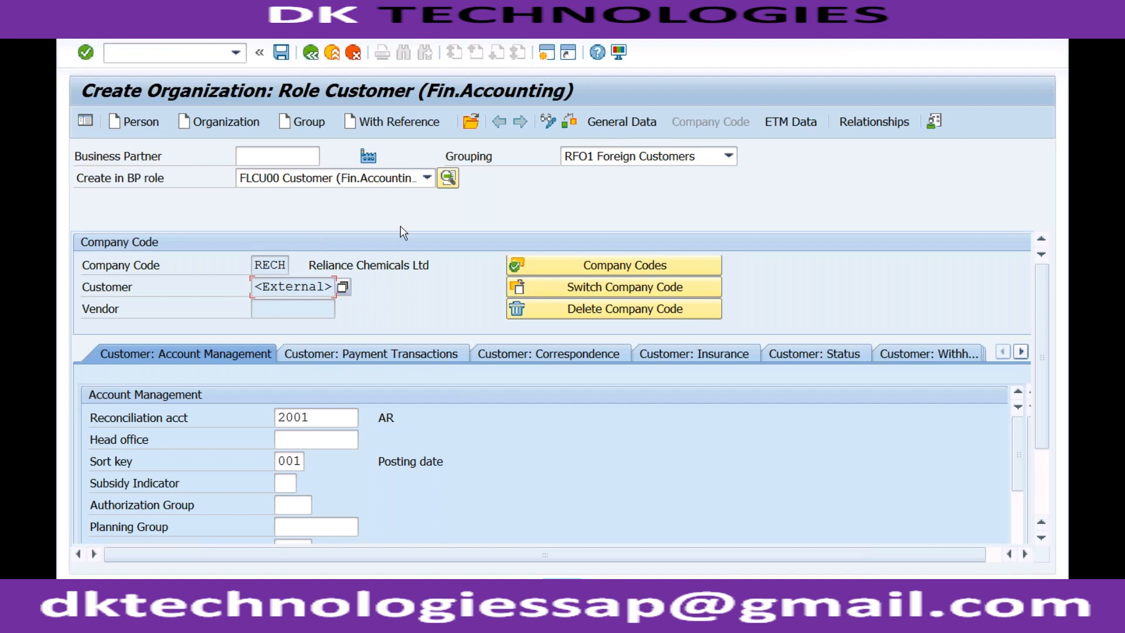
{"action": "left_click", "coordinate": [626, 127]}
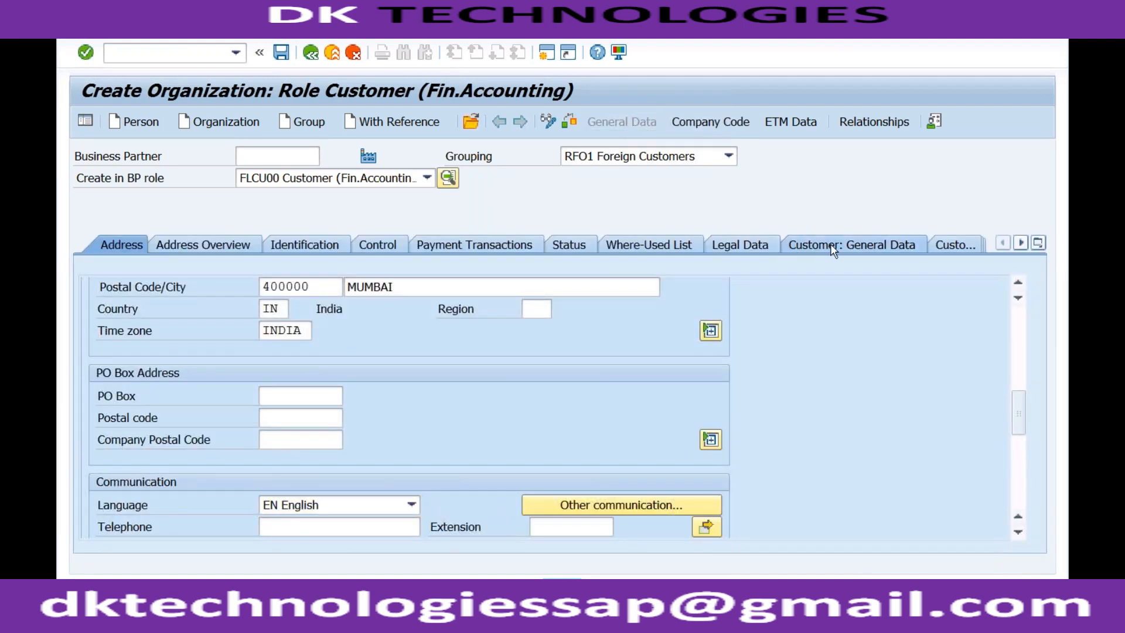
{"action": "left_click", "coordinate": [832, 245]}
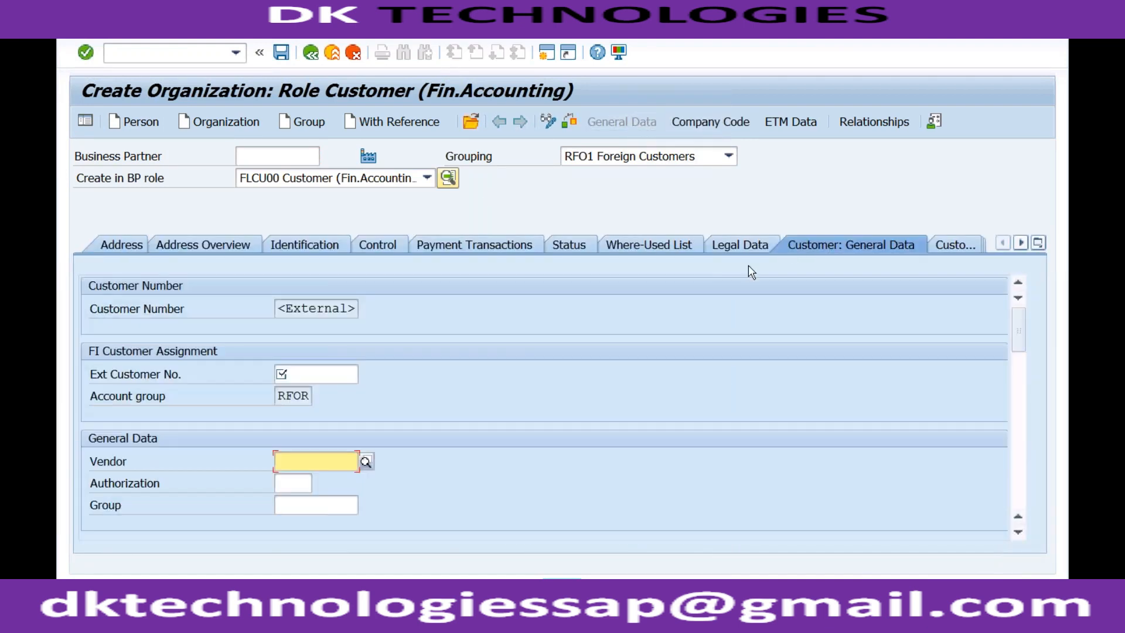
{"action": "left_click", "coordinate": [319, 373]}
{"action": "type", "text": "12321"}
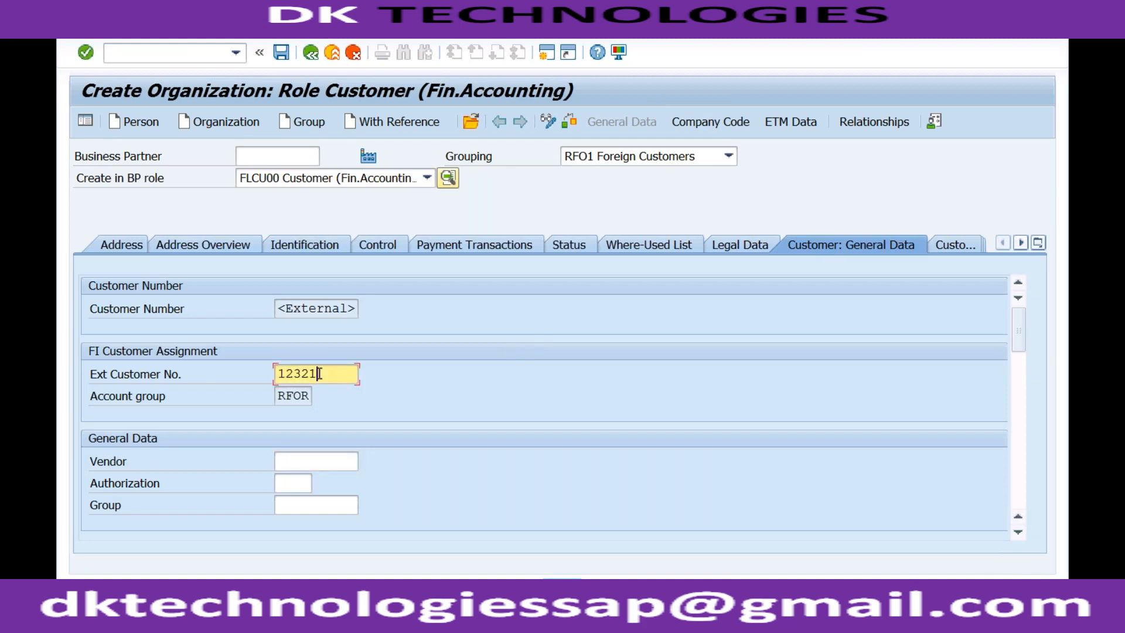
{"action": "key", "text": "Return"}
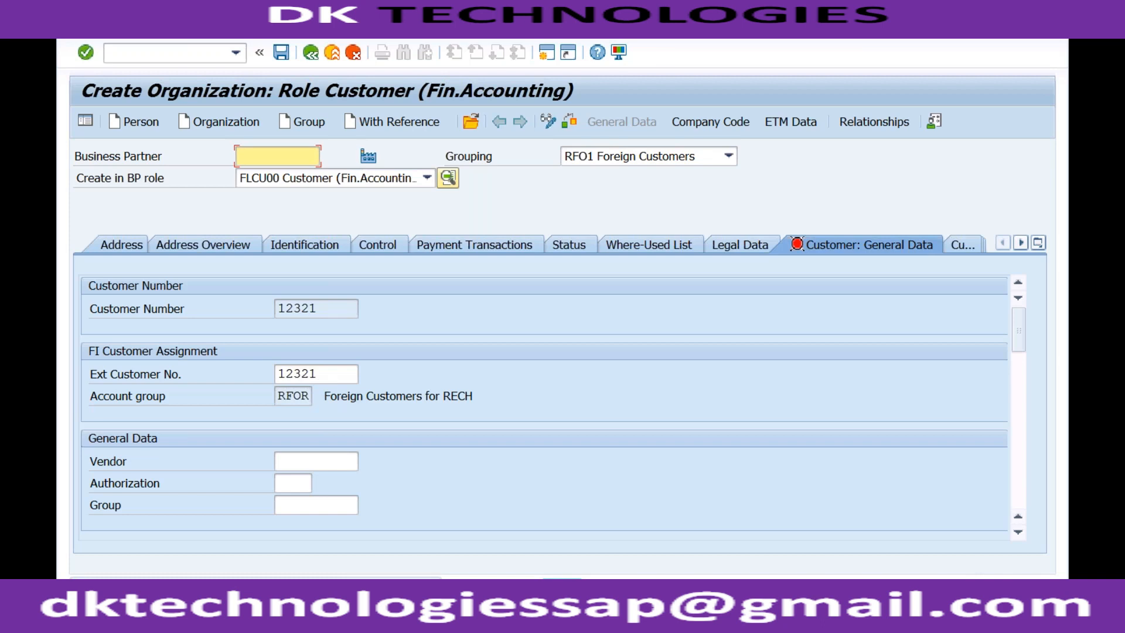
- Replace the external customer number in the FI customer assignment with a different six-digit number and try to save the customer
{"action": "left_click_drag", "start_coordinate": [319, 373], "coordinate": [276, 373]}
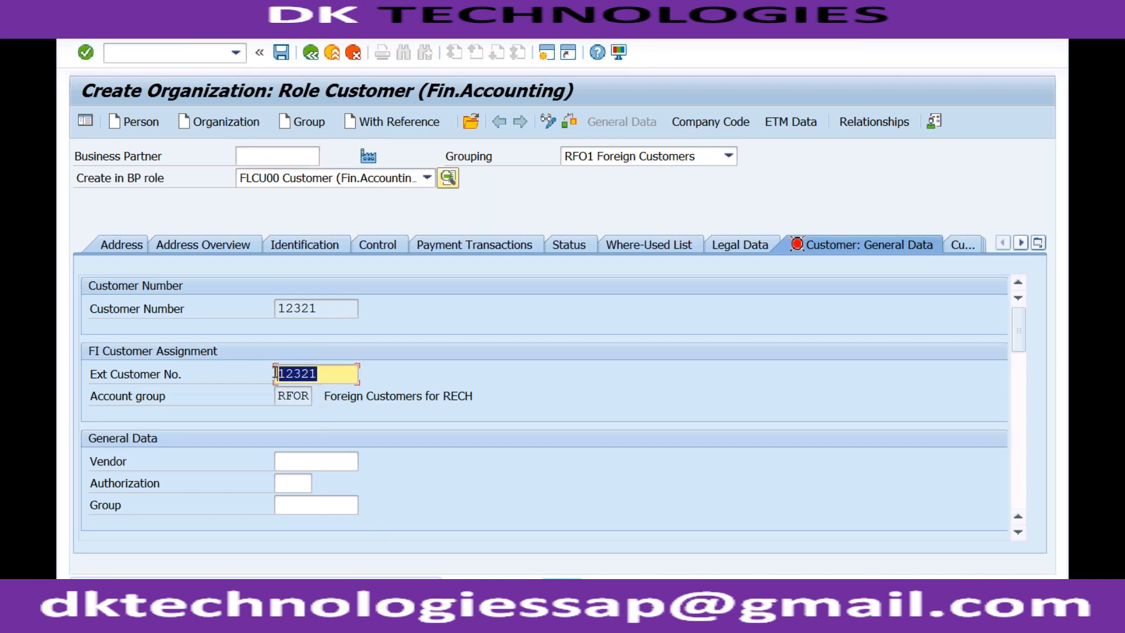
{"action": "type", "text": "199999"}
{"action": "key", "text": "Return"}
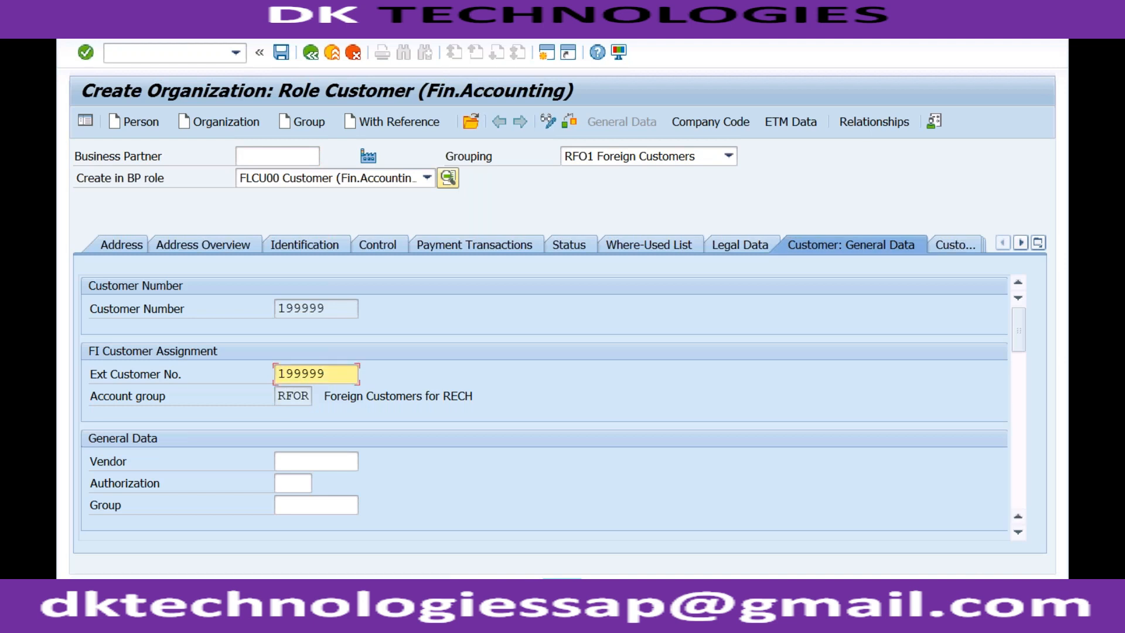
{"action": "left_click", "coordinate": [281, 52]}
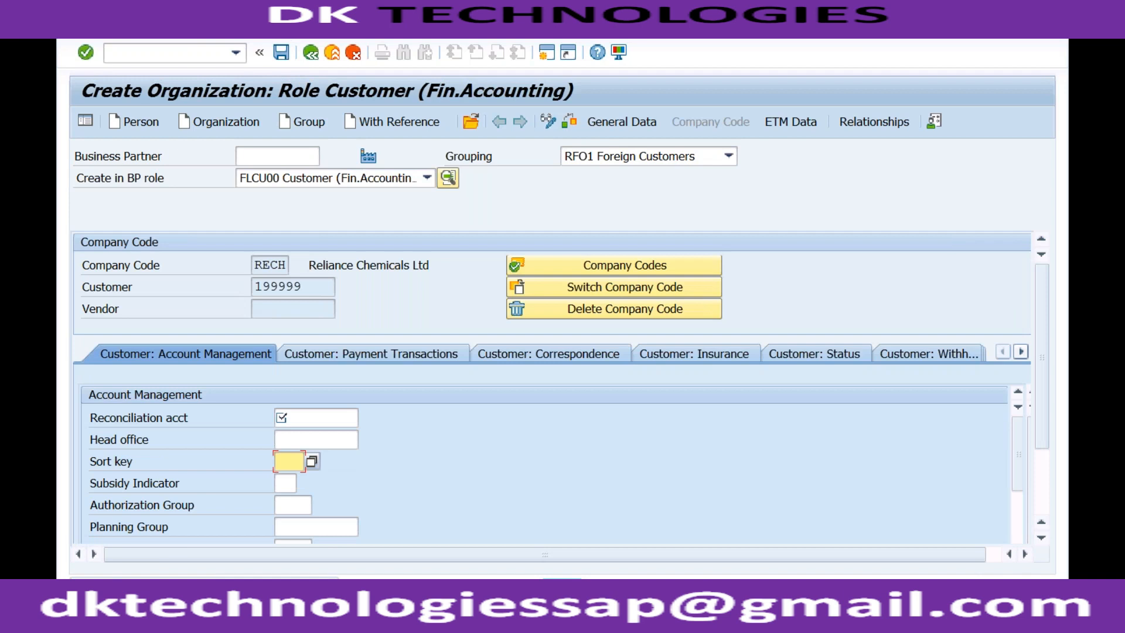
- Enter reconciliation account 2001 and sort key 001 in the RECH company code data and save the customer
{"action": "left_click", "coordinate": [291, 417]}
{"action": "left_click", "coordinate": [291, 436]}
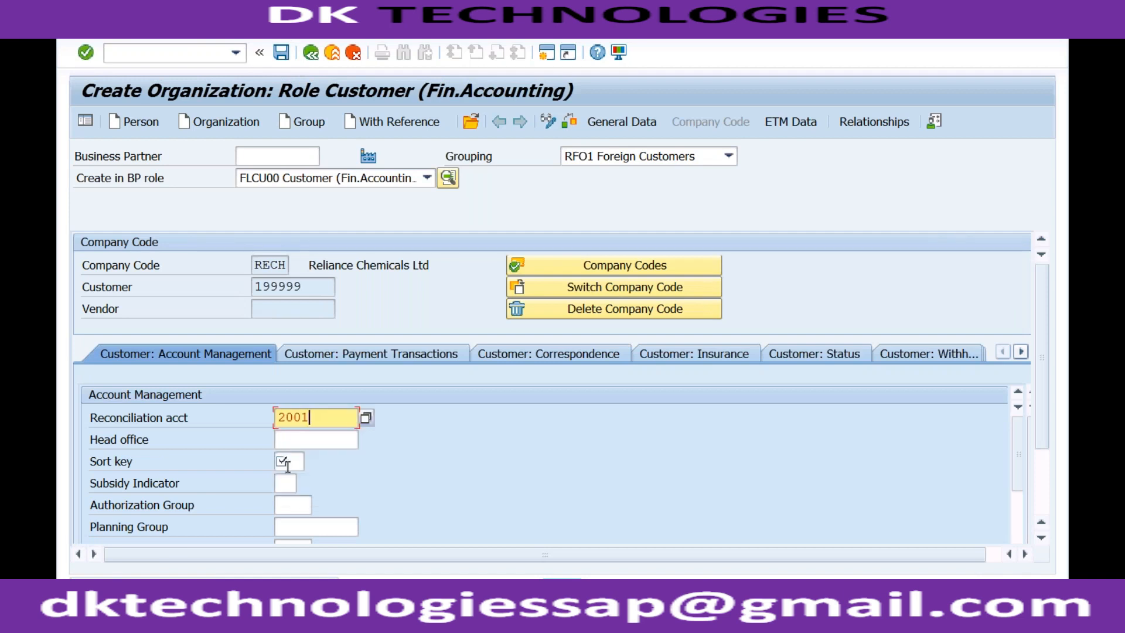
{"action": "left_click", "coordinate": [287, 462]}
{"action": "left_click", "coordinate": [287, 480]}
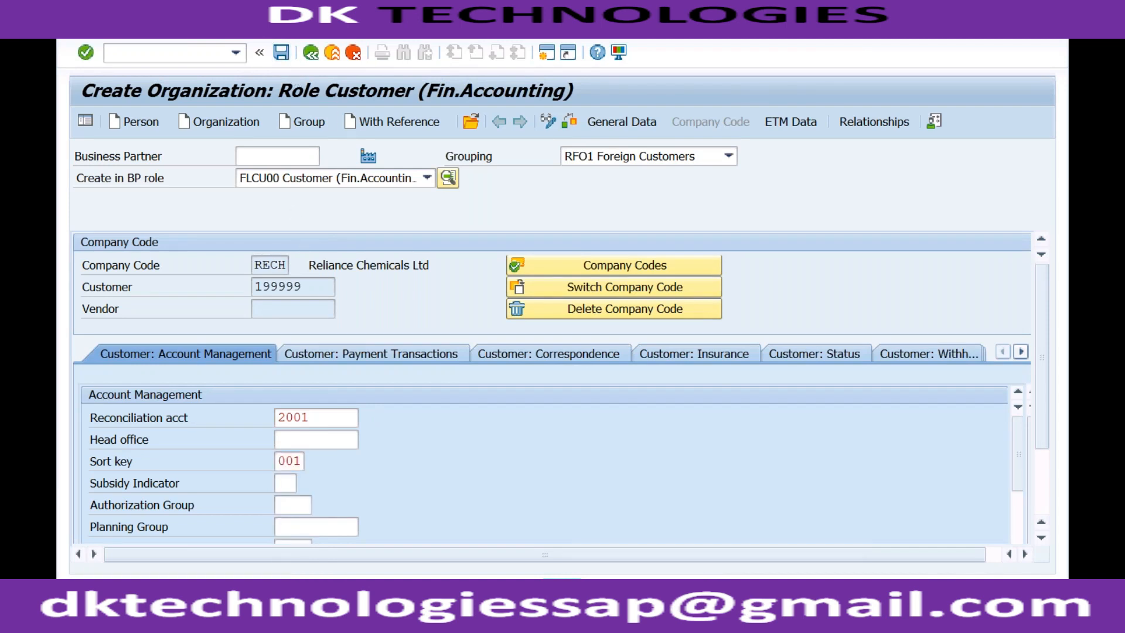
- Compare the saved organization's business partner number with the customer number in its company code data
{"action": "left_click", "coordinate": [270, 156]}
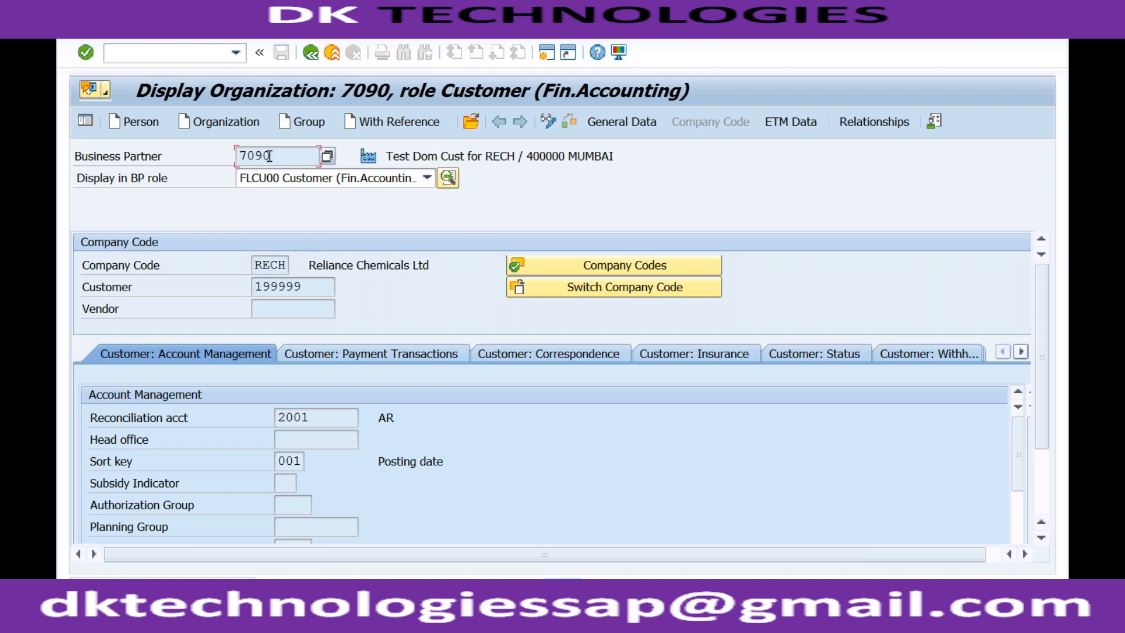
{"action": "left_click_drag", "start_coordinate": [270, 156], "coordinate": [239, 154]}
{"action": "left_click_drag", "start_coordinate": [308, 286], "coordinate": [254, 287]}
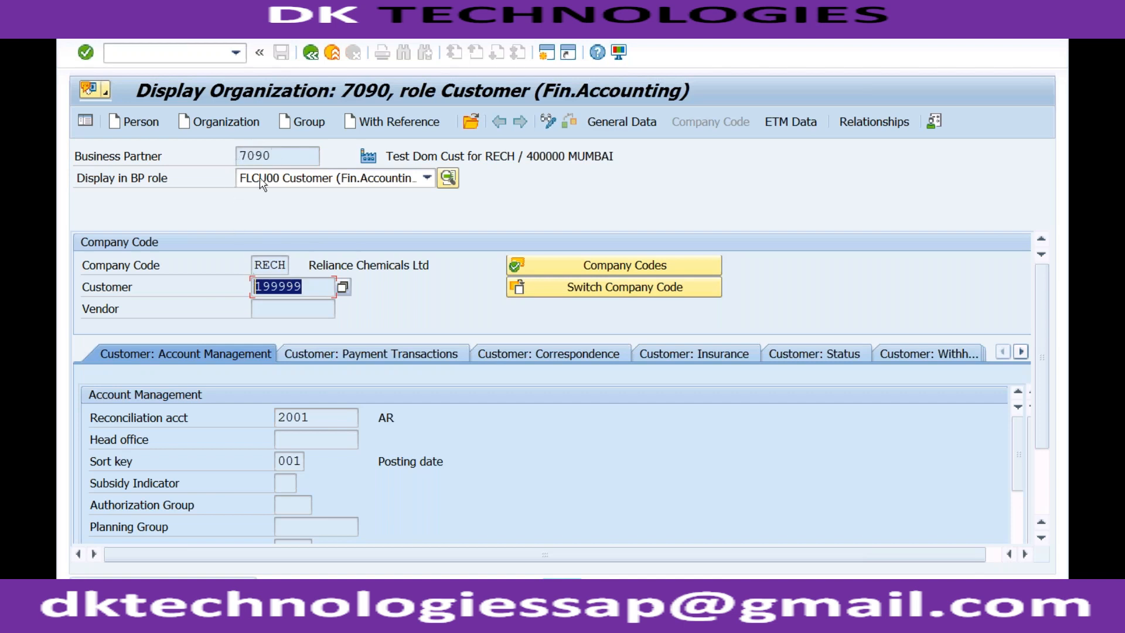
{"action": "left_click", "coordinate": [276, 155]}
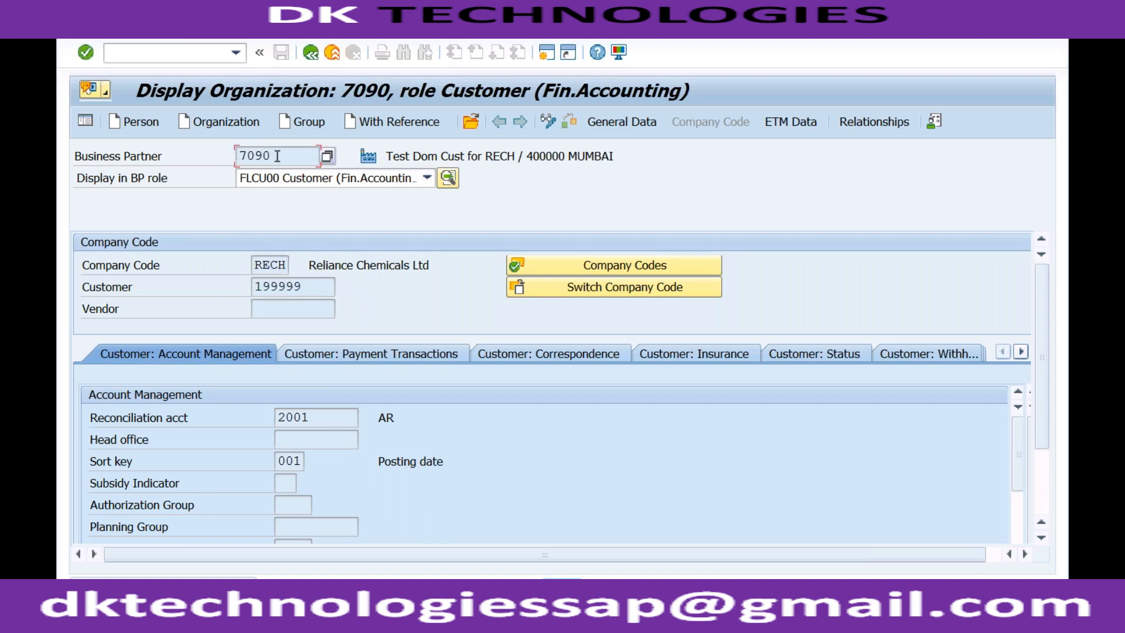
{"action": "left_click", "coordinate": [300, 286]}
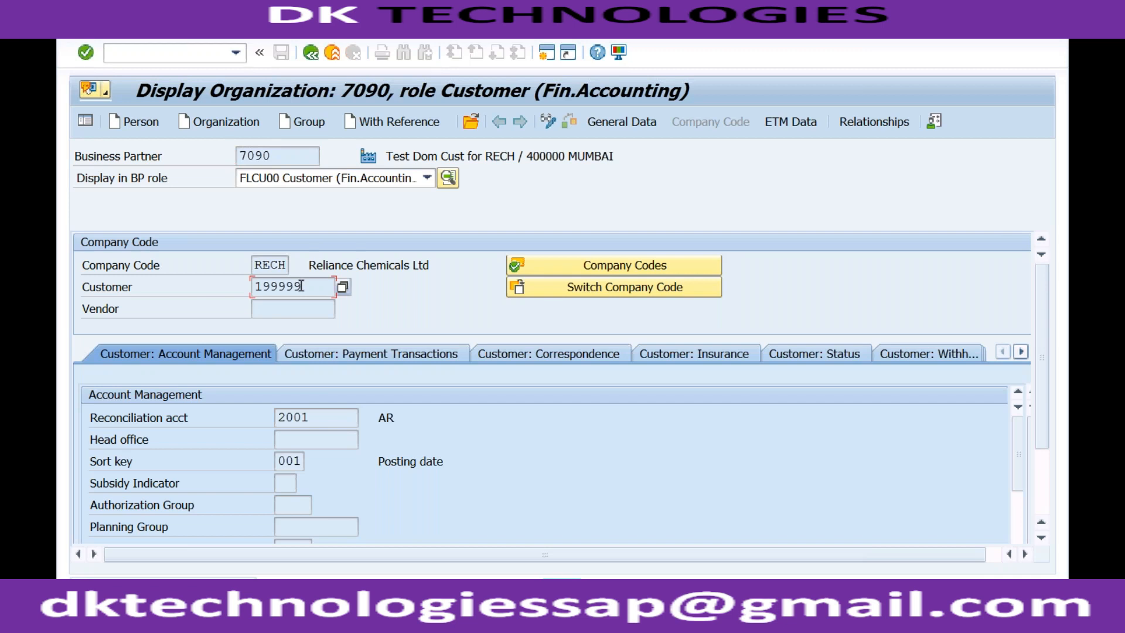
{"action": "left_click", "coordinate": [287, 156]}
{"action": "left_click", "coordinate": [315, 287]}
{"action": "left_click", "coordinate": [274, 156]}
{"action": "left_click", "coordinate": [309, 291]}
{"action": "left_click", "coordinate": [274, 154]}
{"action": "left_click", "coordinate": [304, 285]}
- Switch to the text notes listing the customer and BP configuration steps
{"action": "left_click", "coordinate": [321, 615]}
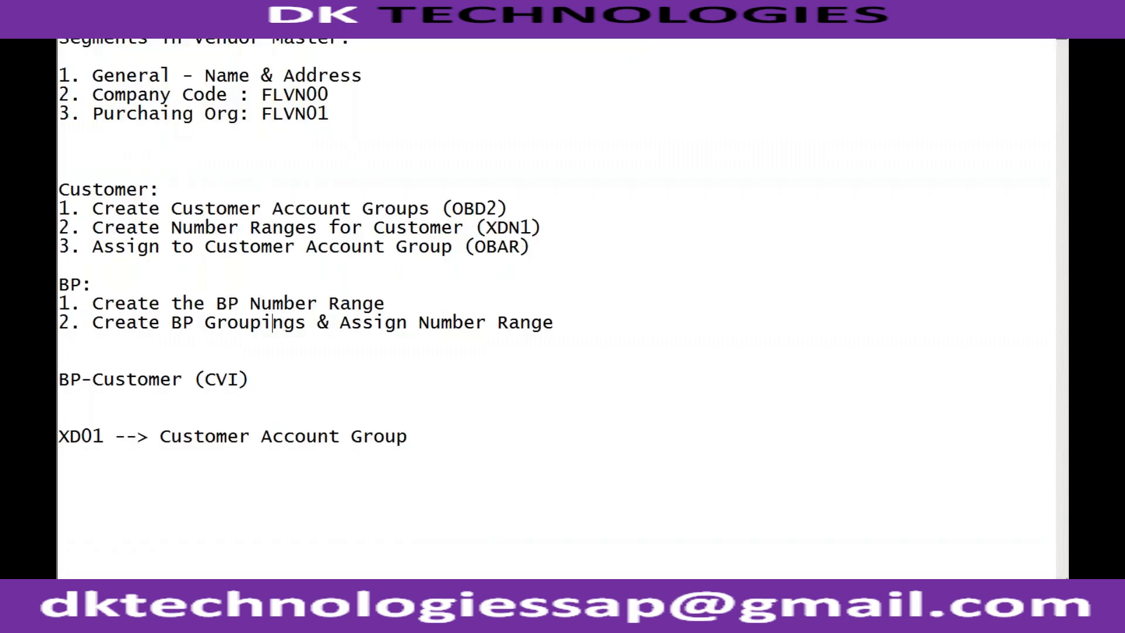